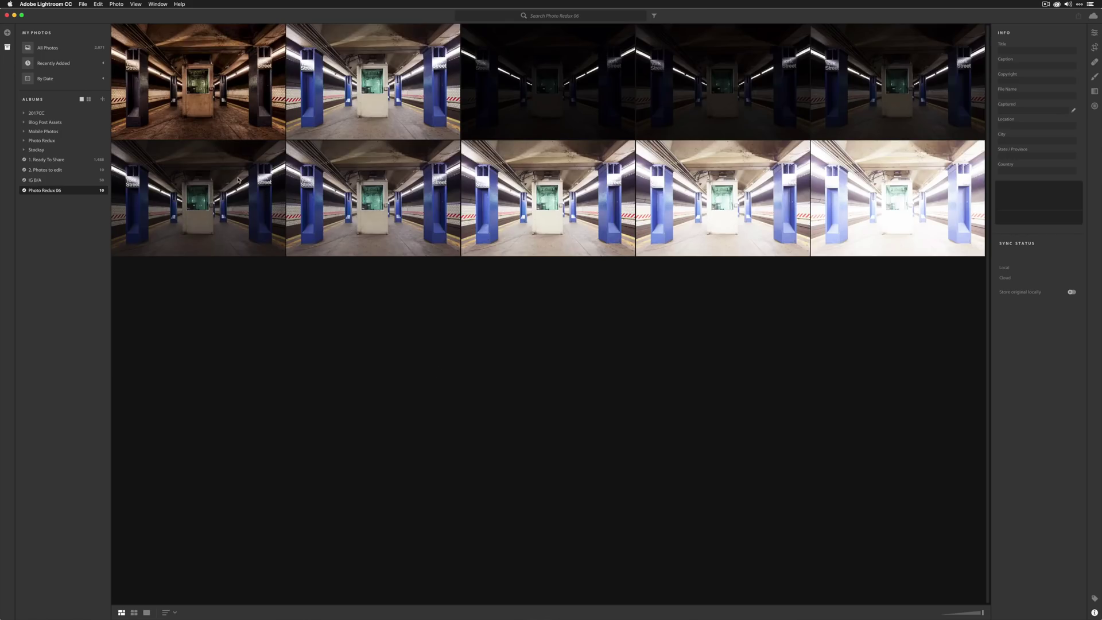
Step: Review the York Street bracket exposures one by one, then return to the grid
double_click(207, 123)
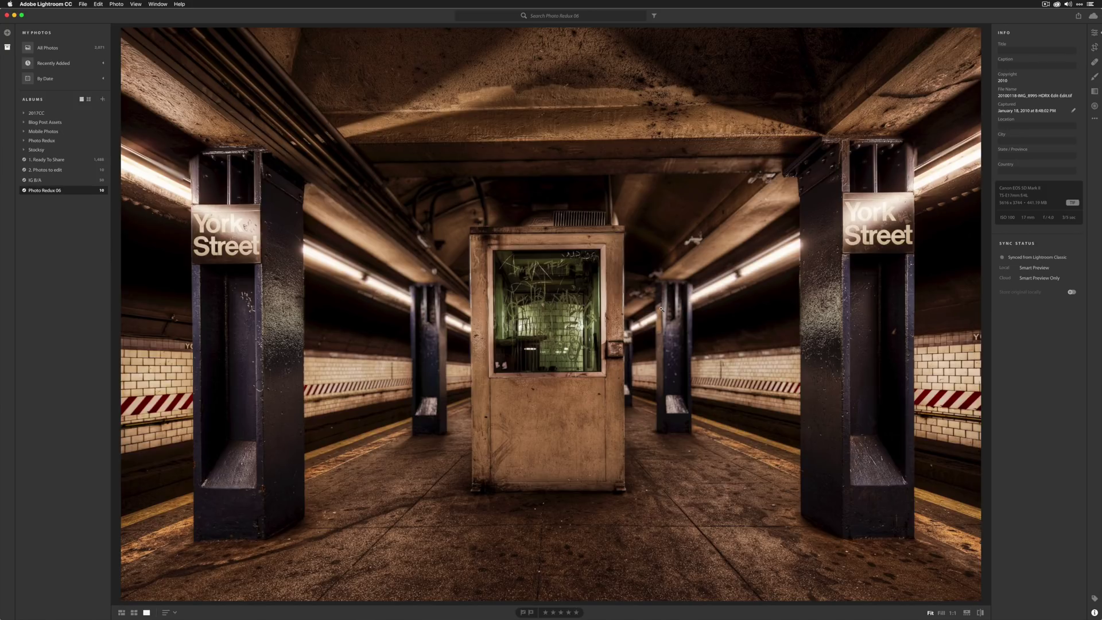
key(g)
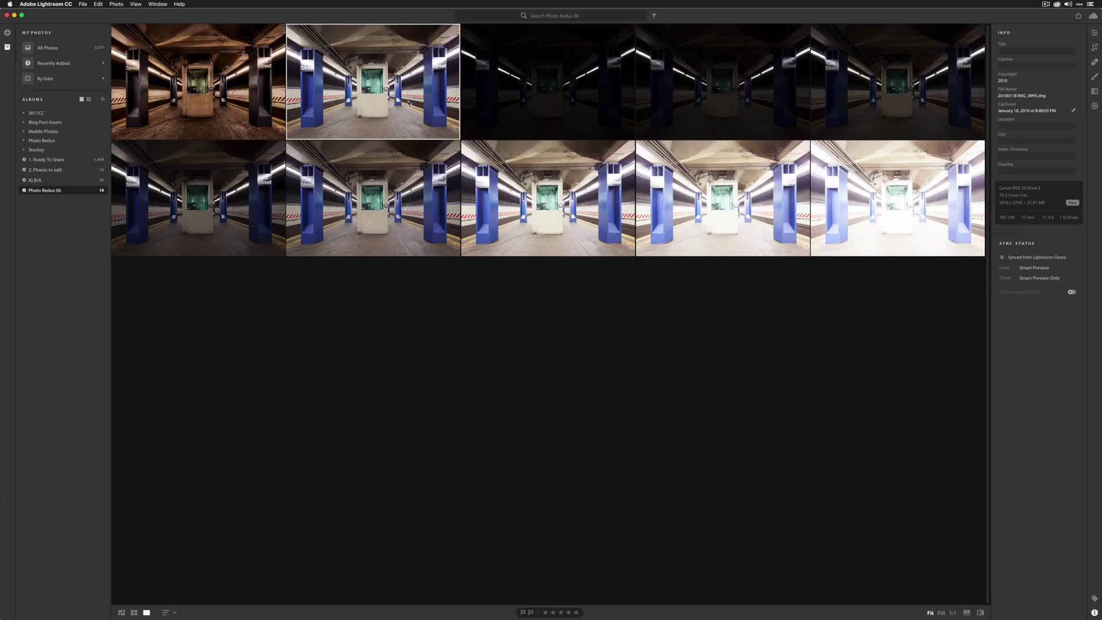
double_click(409, 102)
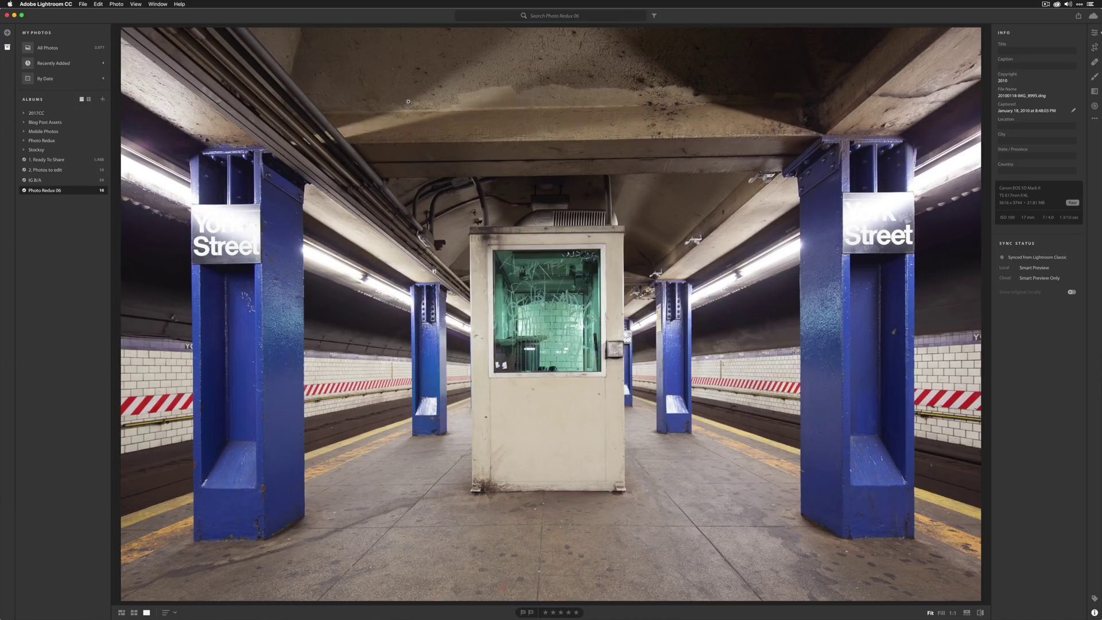
key(Right)
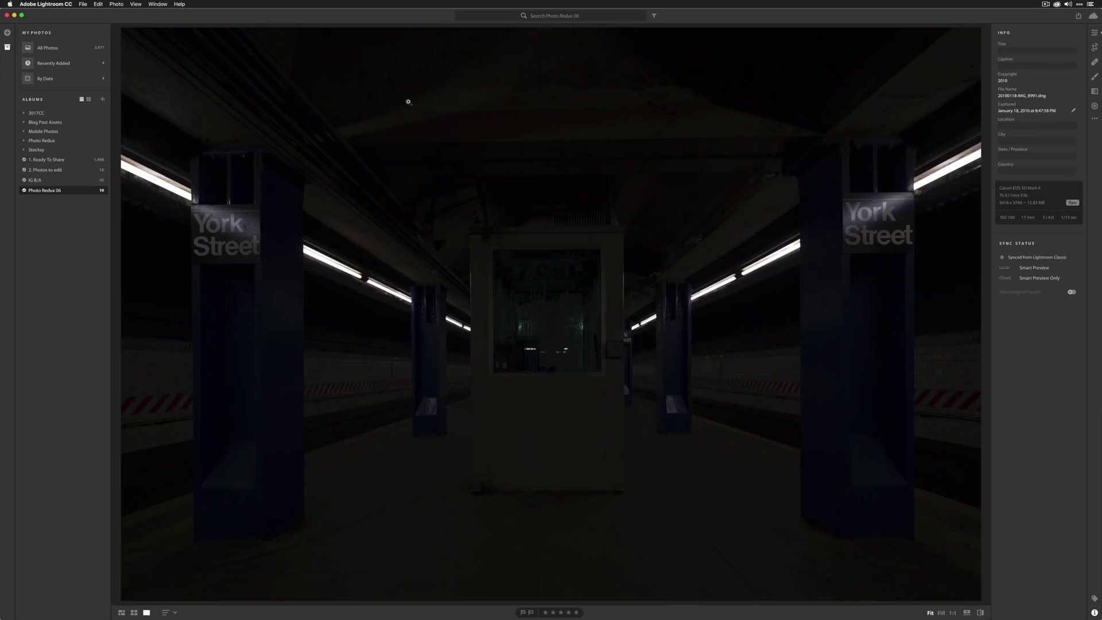
key(Right)
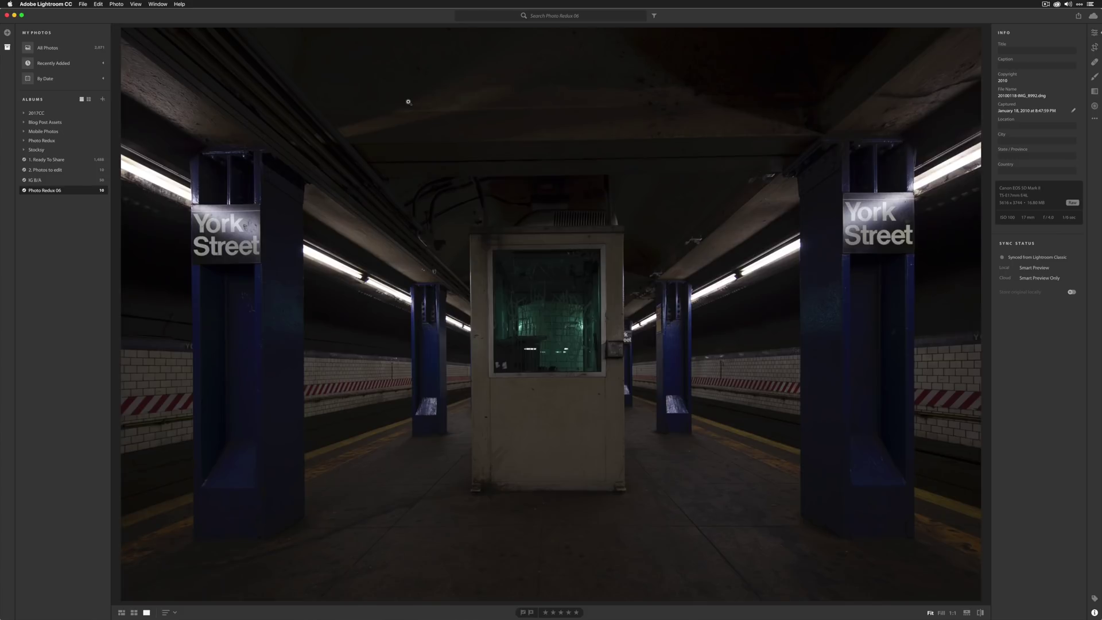
key(Right)
key(Right)
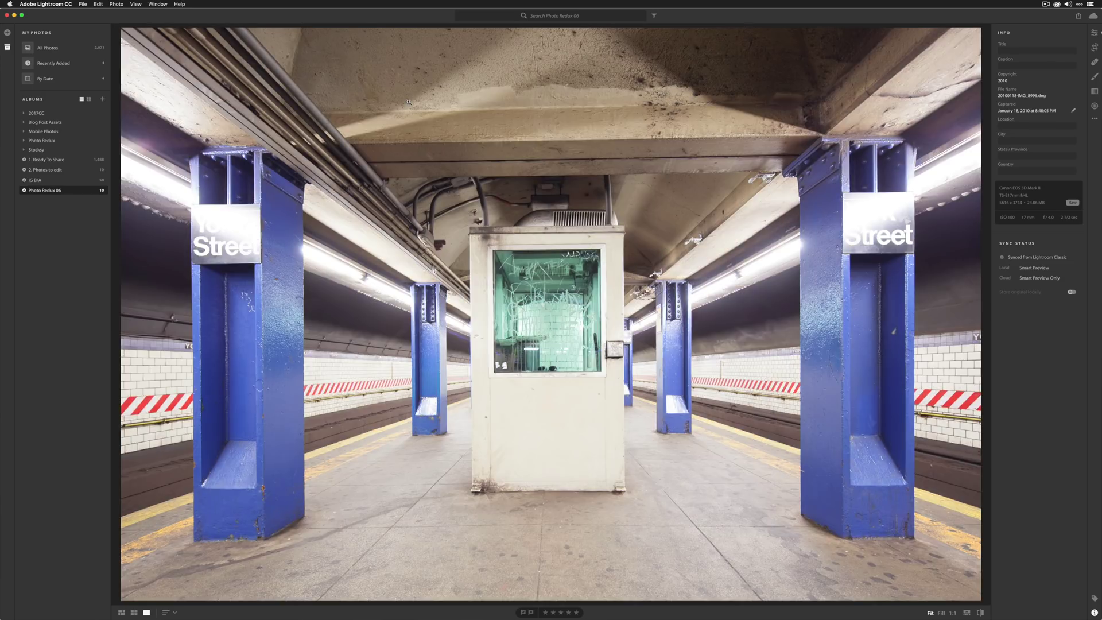
key(Right)
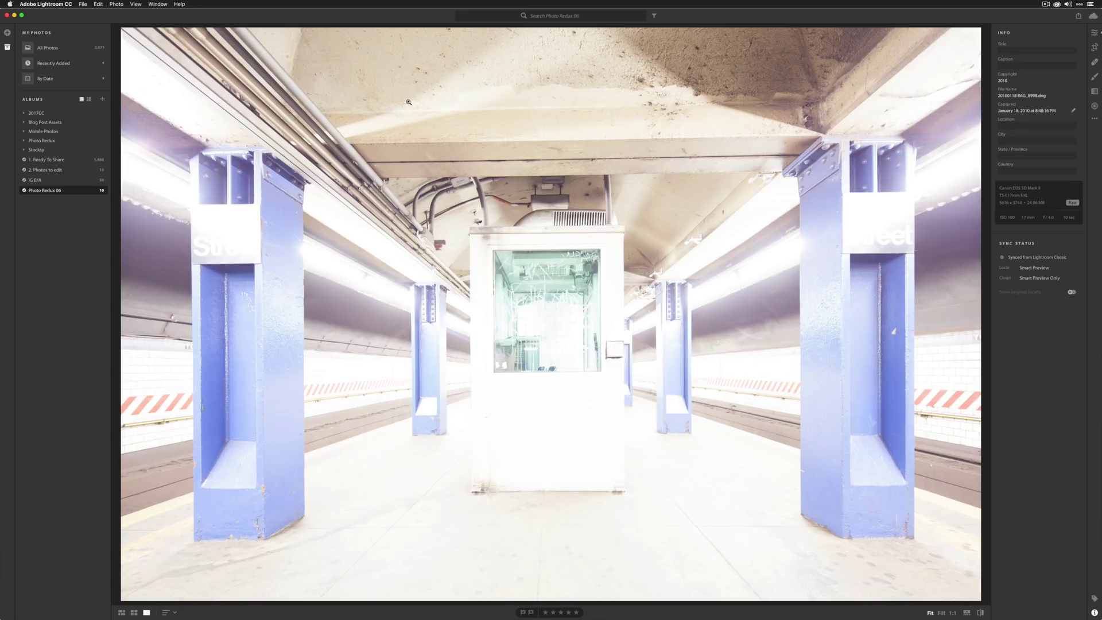
key(g)
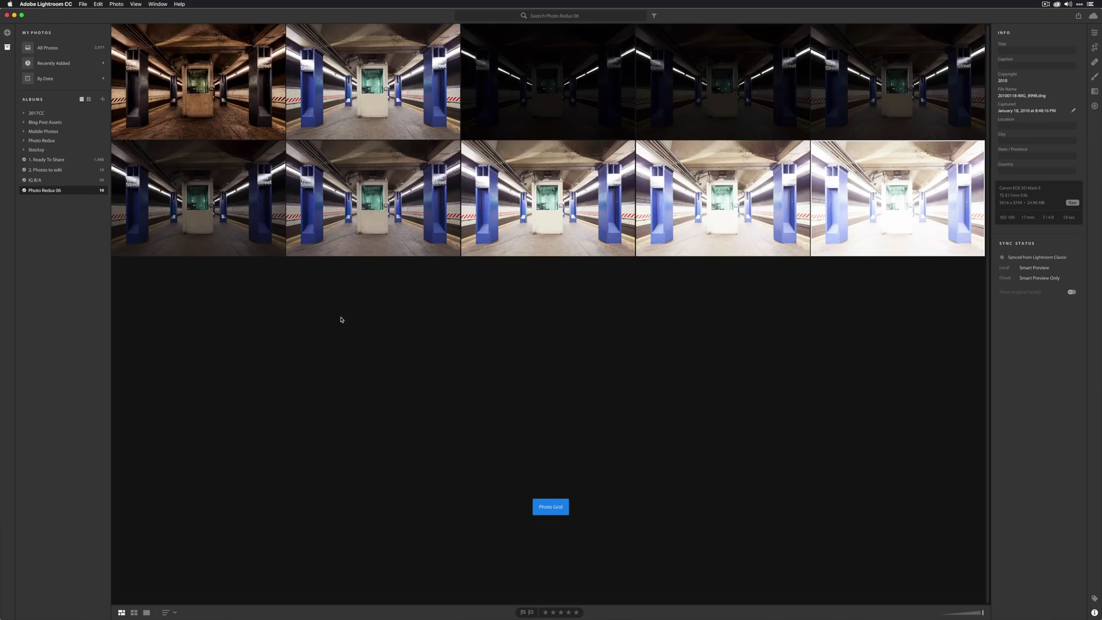
Step: Open the evenly exposed bracket fitted in Detail view with the Edit panel, and sample white balance
double_click(359, 108)
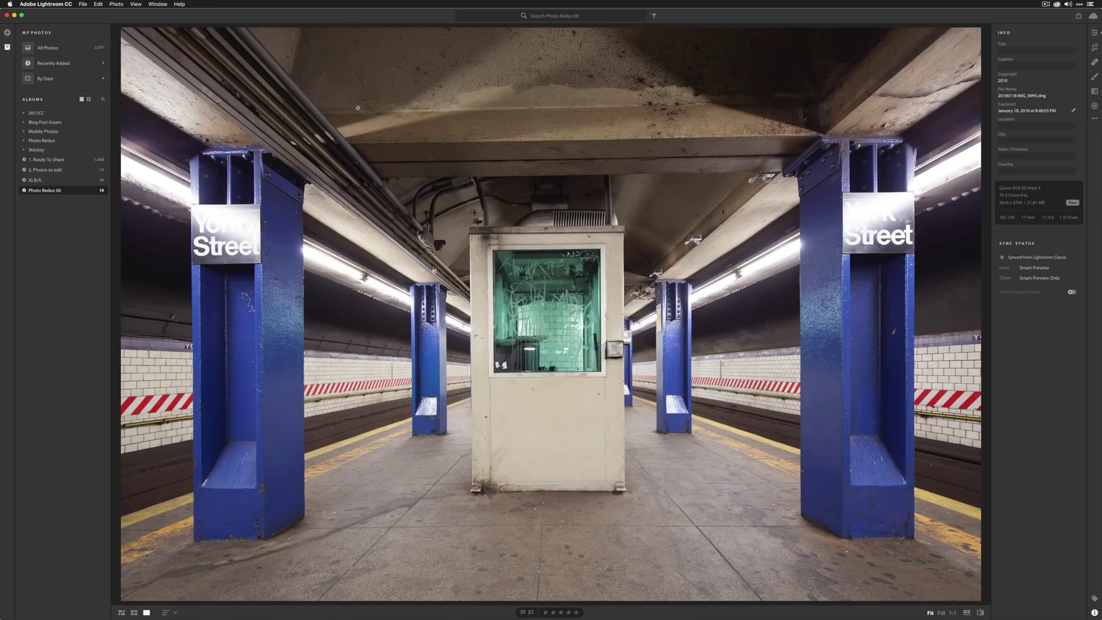
key(super+0)
click(1095, 34)
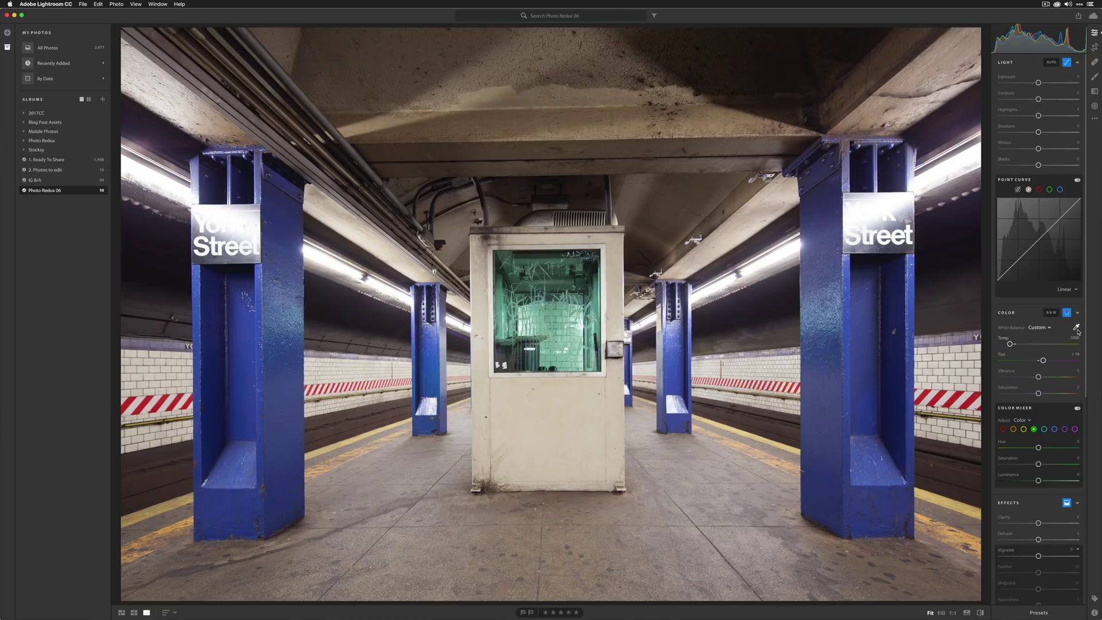
click(933, 263)
Step: Lower Highlights and slightly lift Shadows while watching the clipping preview
key(alt)
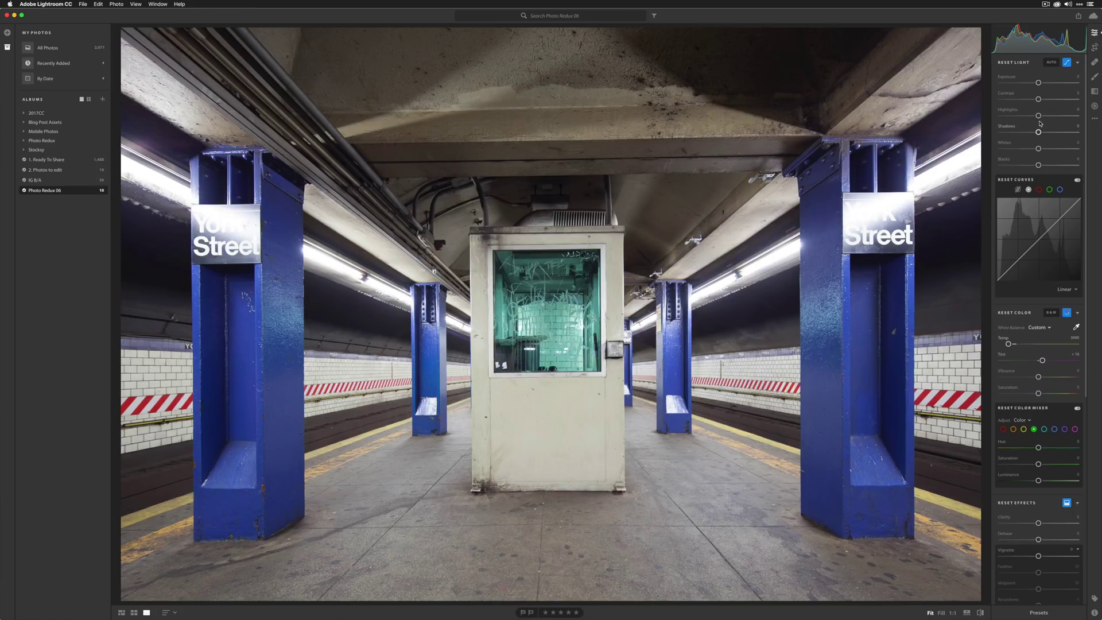
drag(1040, 116, 1016, 116)
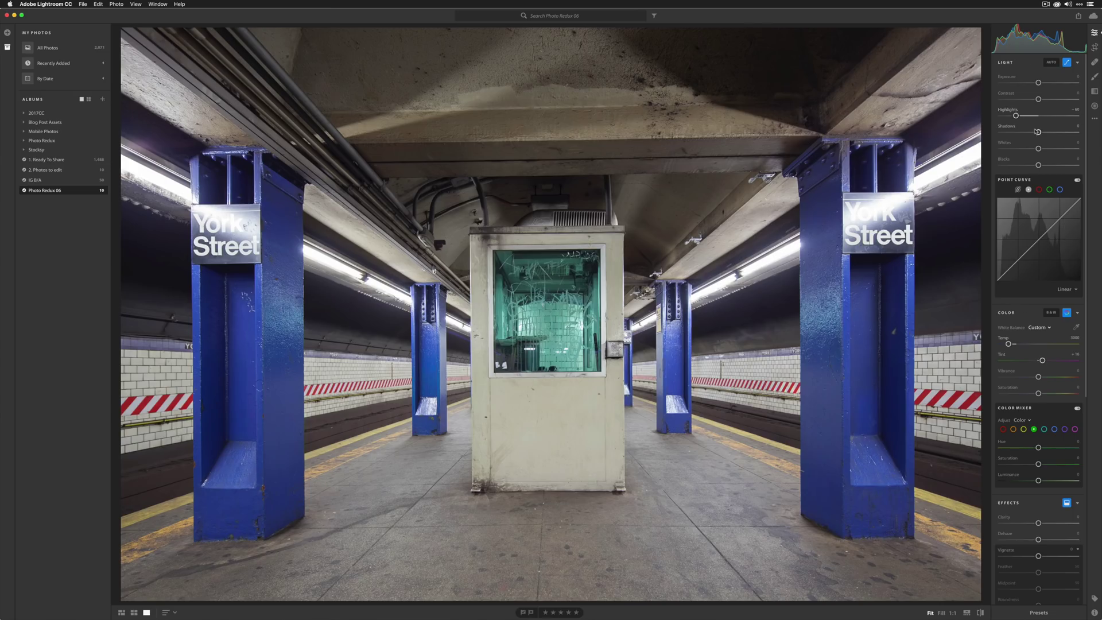
key(alt)
mouse_move(1039, 132)
mouse_down()
mouse_move(1018, 131)
mouse_move(1038, 132)
mouse_up()
Step: Warm the white balance slightly and add a touch of Contrast and Clarity
drag(1009, 345, 1013, 345)
drag(1038, 100, 1044, 99)
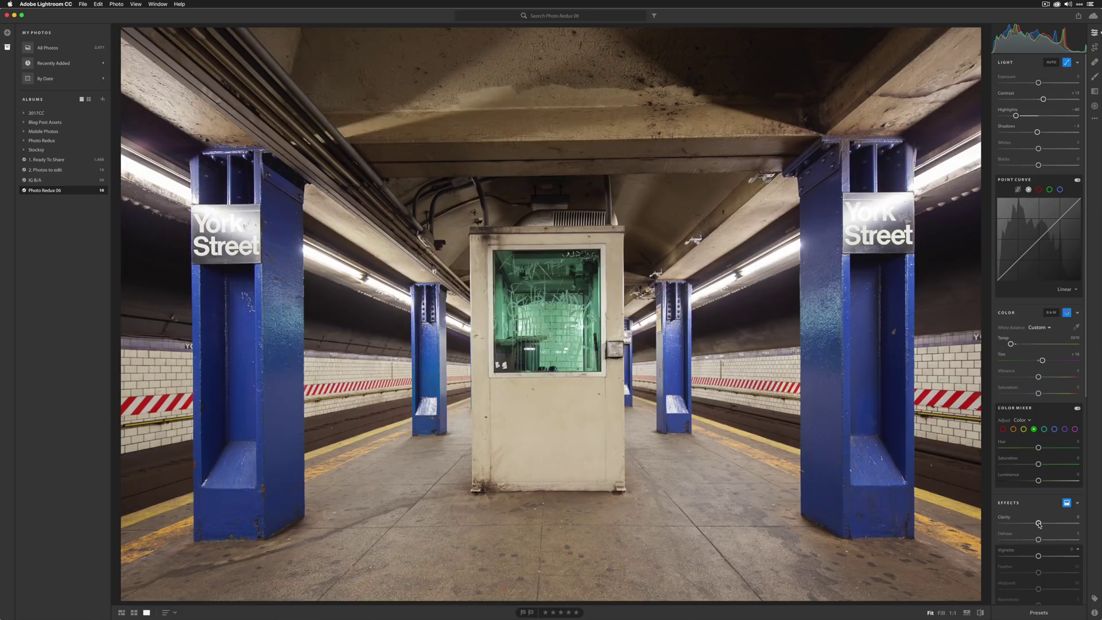
drag(1039, 524, 1046, 524)
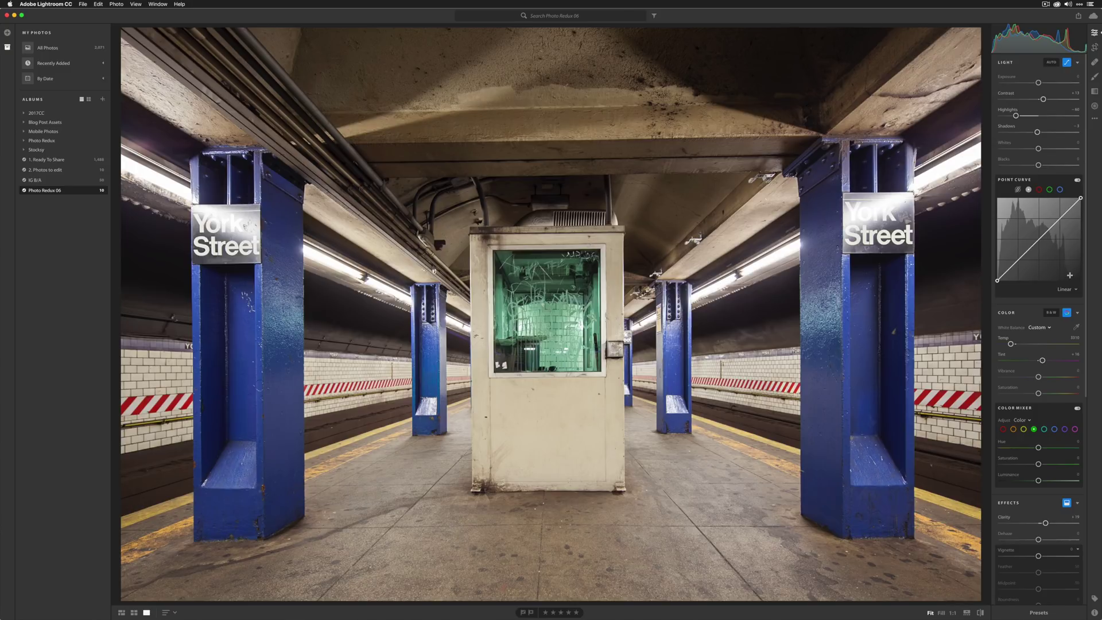
click(1069, 290)
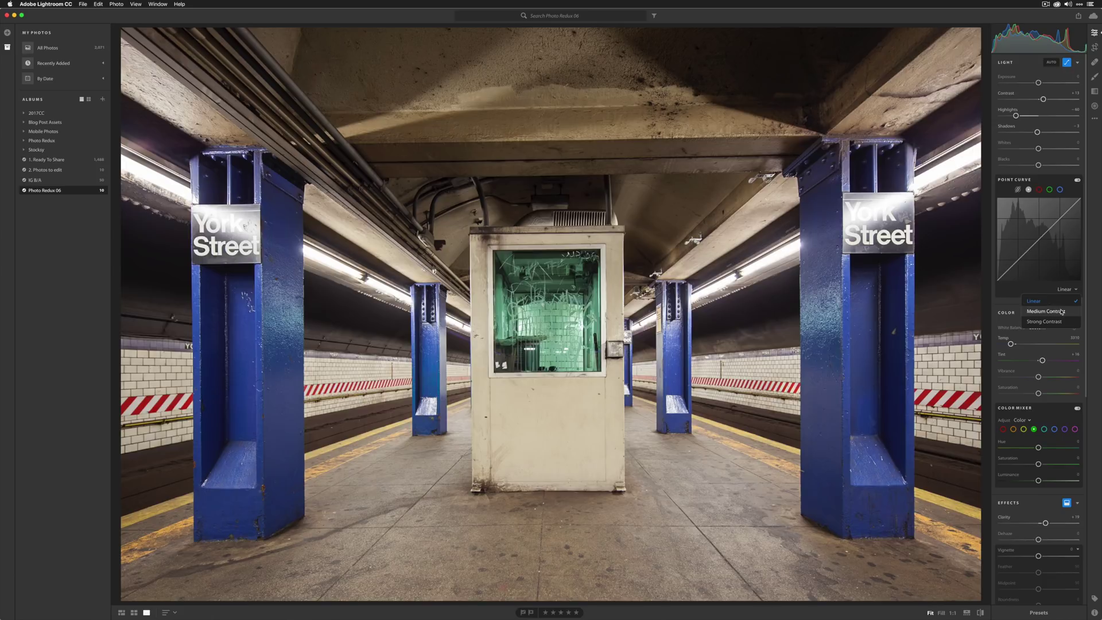
Step: Apply the Medium Contrast point curve, pull its upper point down slightly and lift the black point
click(1062, 310)
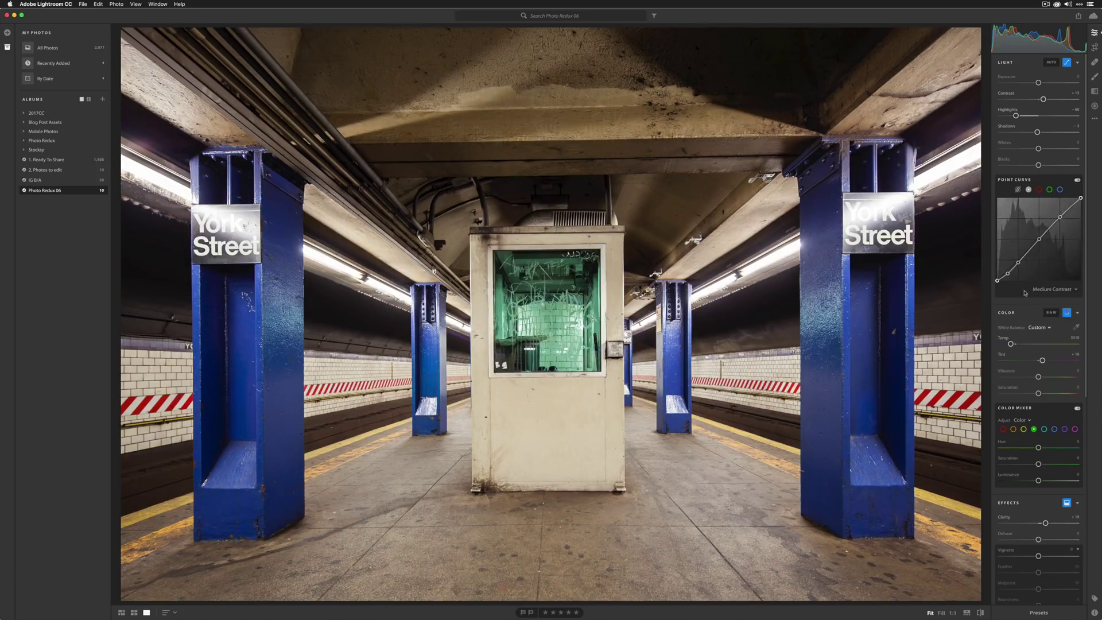
mouse_move(1062, 218)
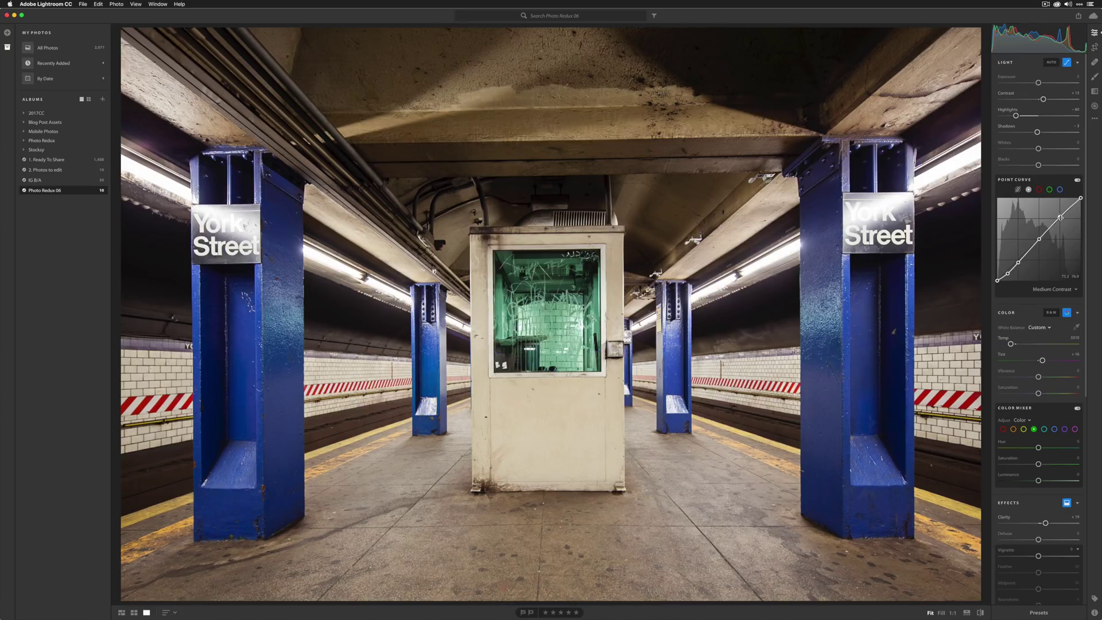
drag(1061, 218, 1061, 220)
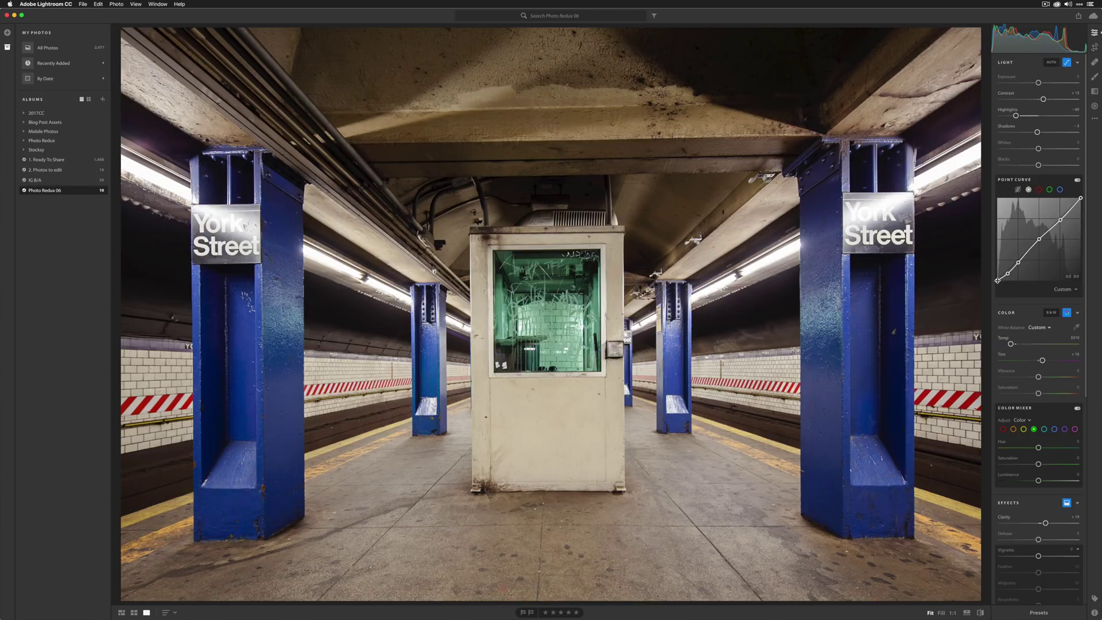
drag(998, 281, 995, 274)
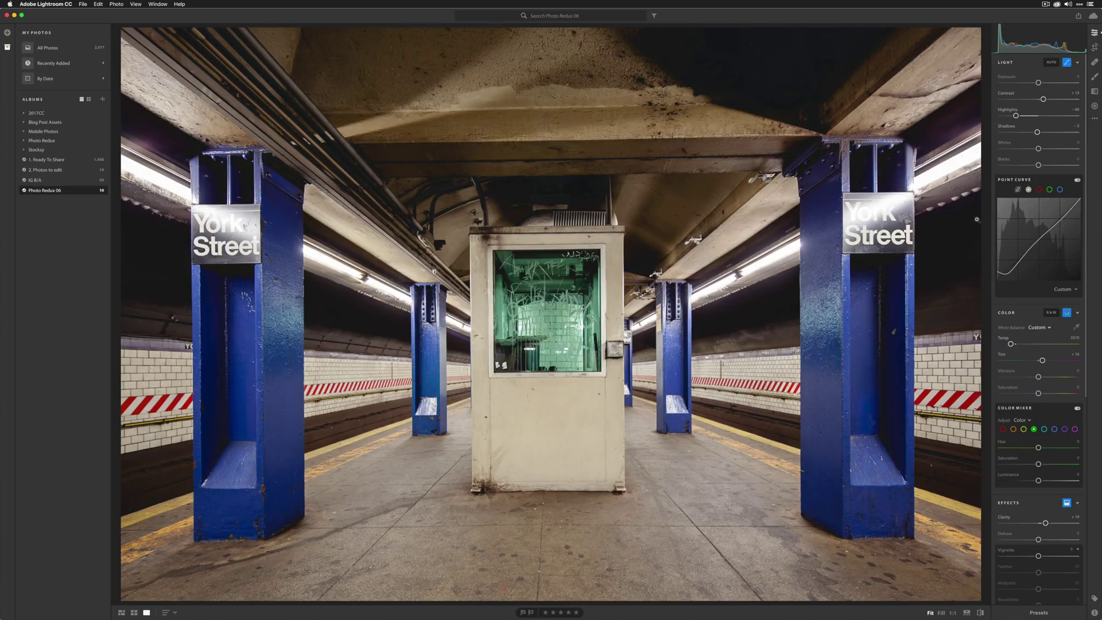
click(1078, 181)
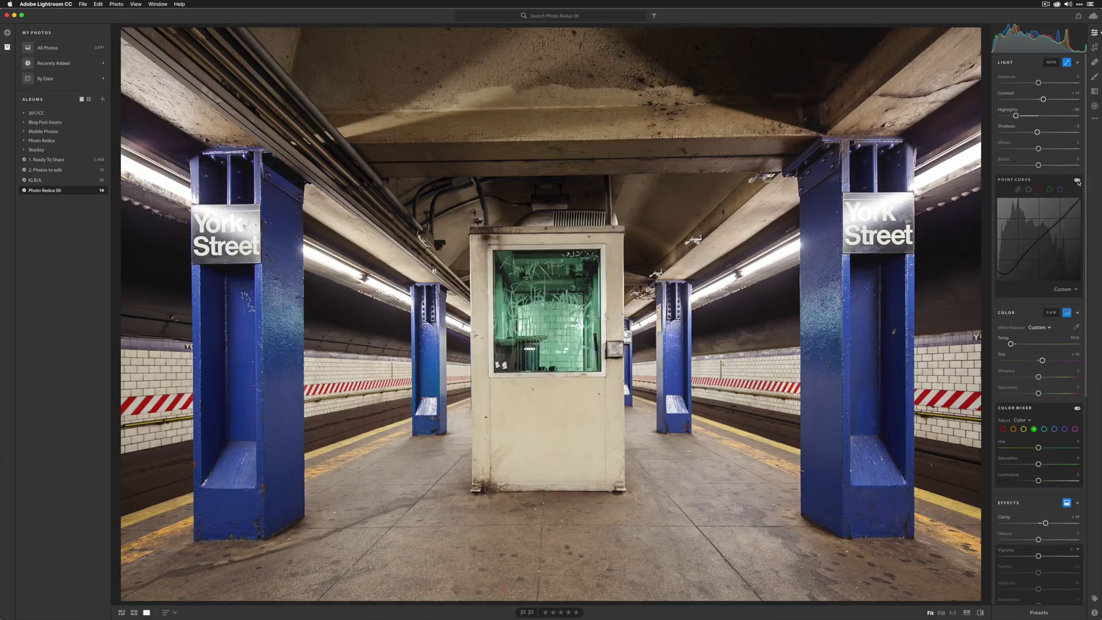
click(1078, 180)
click(1078, 181)
click(1078, 181)
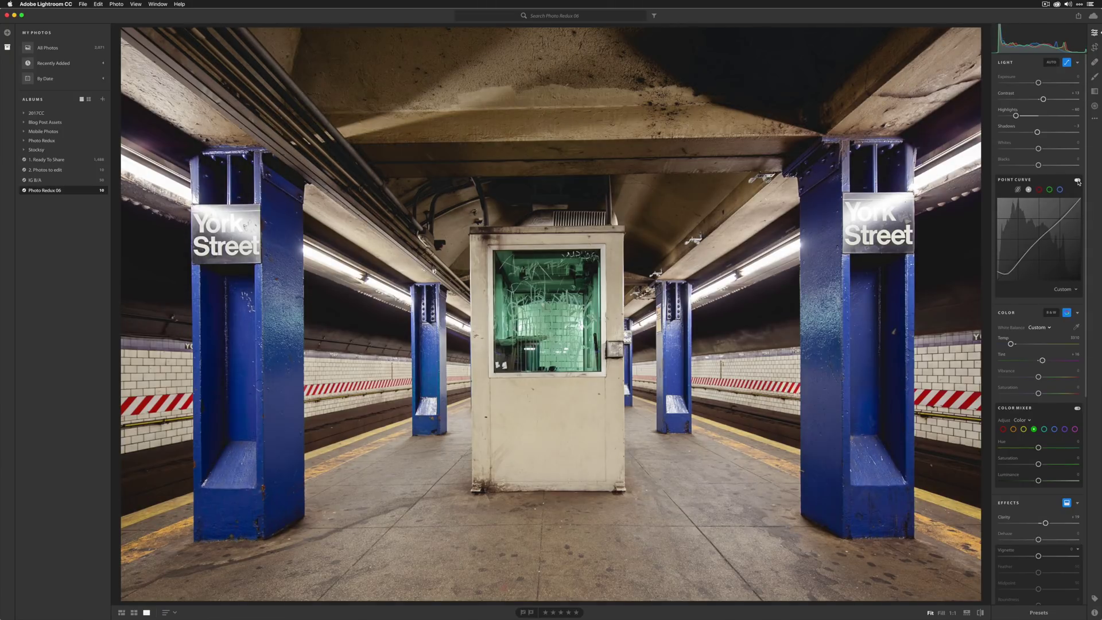
click(1079, 181)
click(1078, 181)
click(1078, 181)
click(1078, 181)
scroll(1065, 228, down, 5)
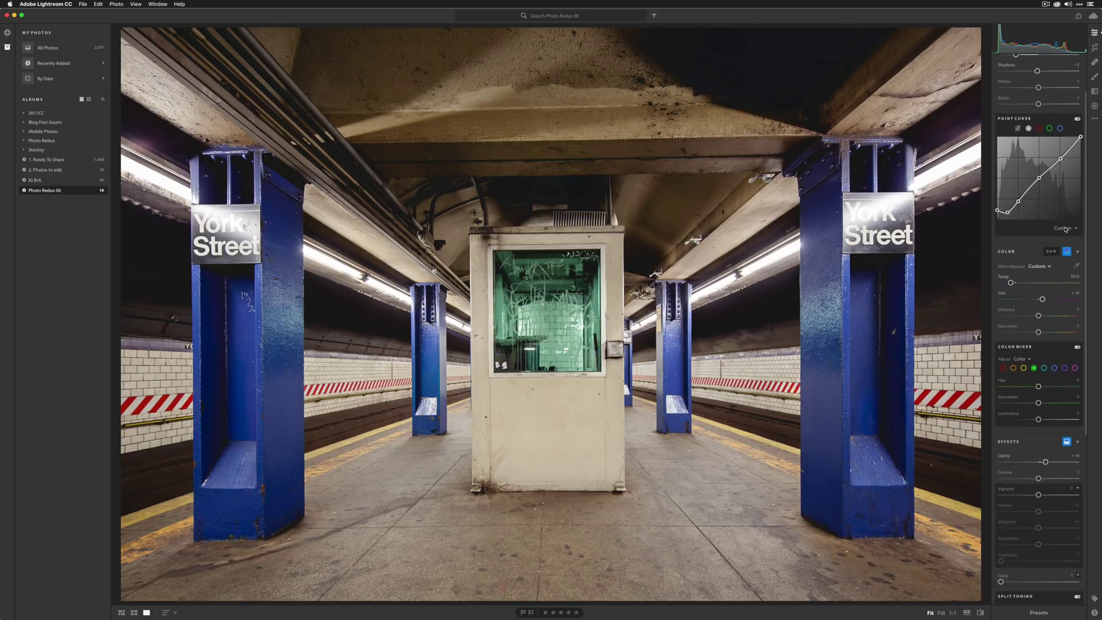
scroll(1065, 228, down, 5)
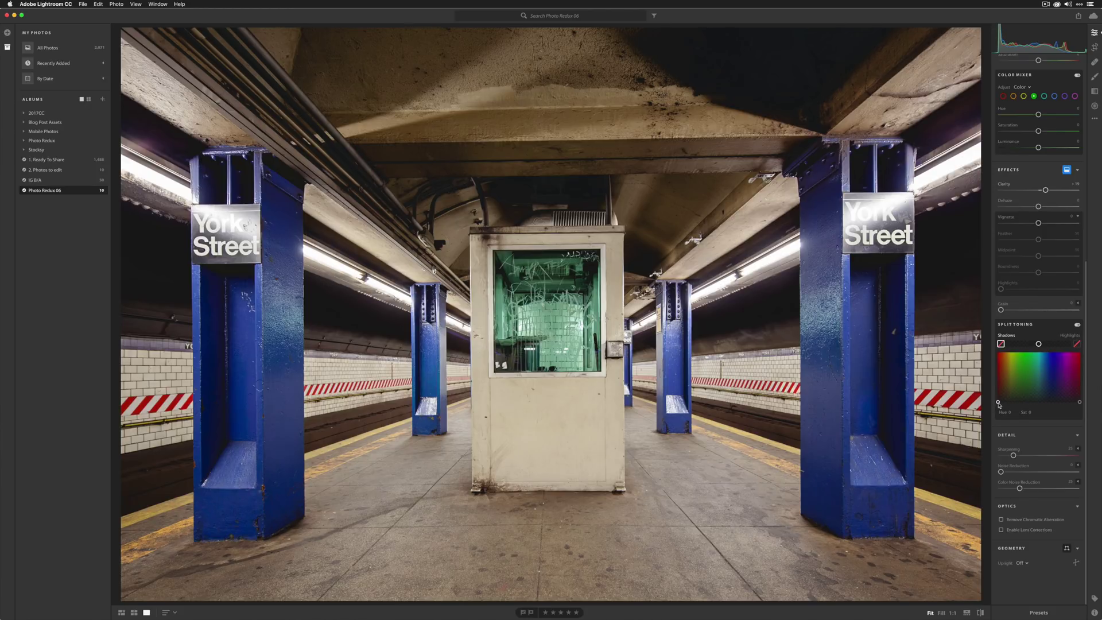
Step: Select the Highlights split-toning swatch and set its saturation to 0
click(1060, 344)
click(1002, 345)
Step: Try tints in the split-toning colour picker and settle the Shadows tint on a blue hue
click(1002, 345)
click(1080, 402)
drag(1081, 403, 1067, 395)
mouse_move(1068, 397)
mouse_down()
mouse_move(1087, 417)
mouse_move(1052, 407)
mouse_move(1036, 417)
mouse_up()
mouse_move(1041, 418)
mouse_down()
mouse_move(1054, 420)
mouse_move(1043, 422)
mouse_up()
drag(1044, 421, 1043, 413)
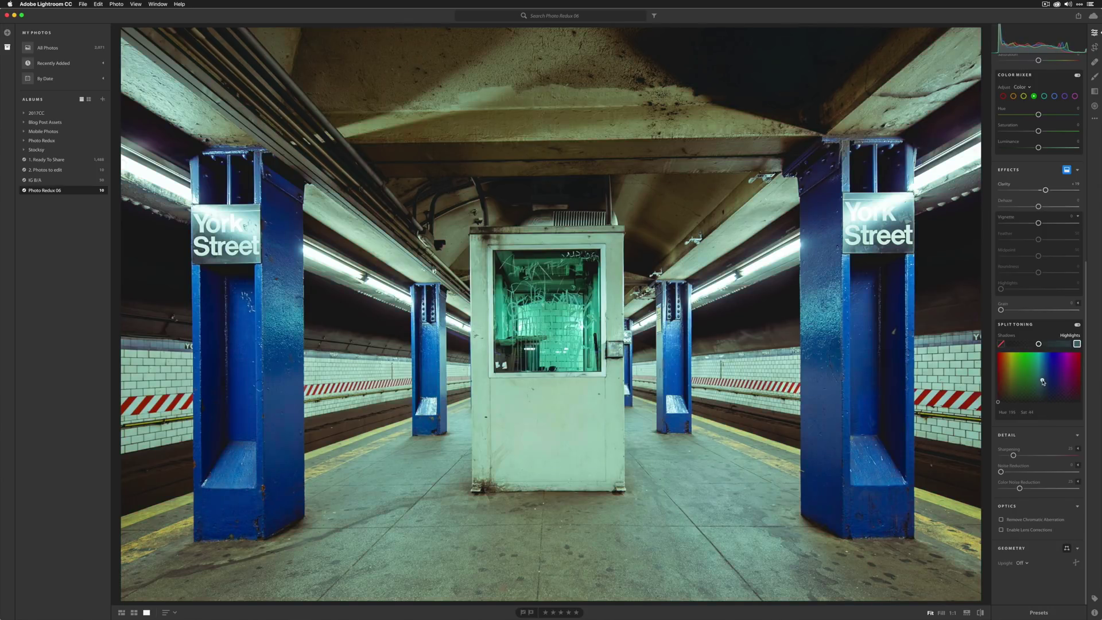
drag(1043, 403, 1044, 409)
mouse_move(1044, 405)
mouse_down()
mouse_move(1023, 406)
mouse_move(1052, 408)
mouse_move(1027, 415)
mouse_move(1044, 417)
mouse_move(1021, 416)
mouse_move(1017, 401)
mouse_up()
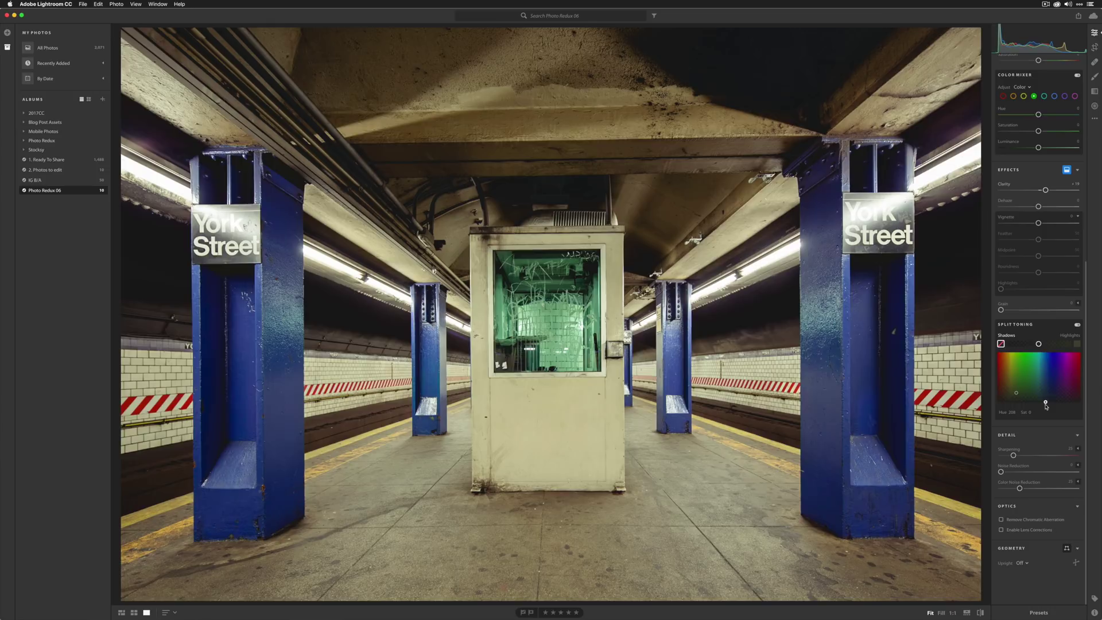
Step: Deepen the shadows to Hue 214 / Saturation 33 and shift Balance toward the shadows
drag(1044, 397, 1047, 385)
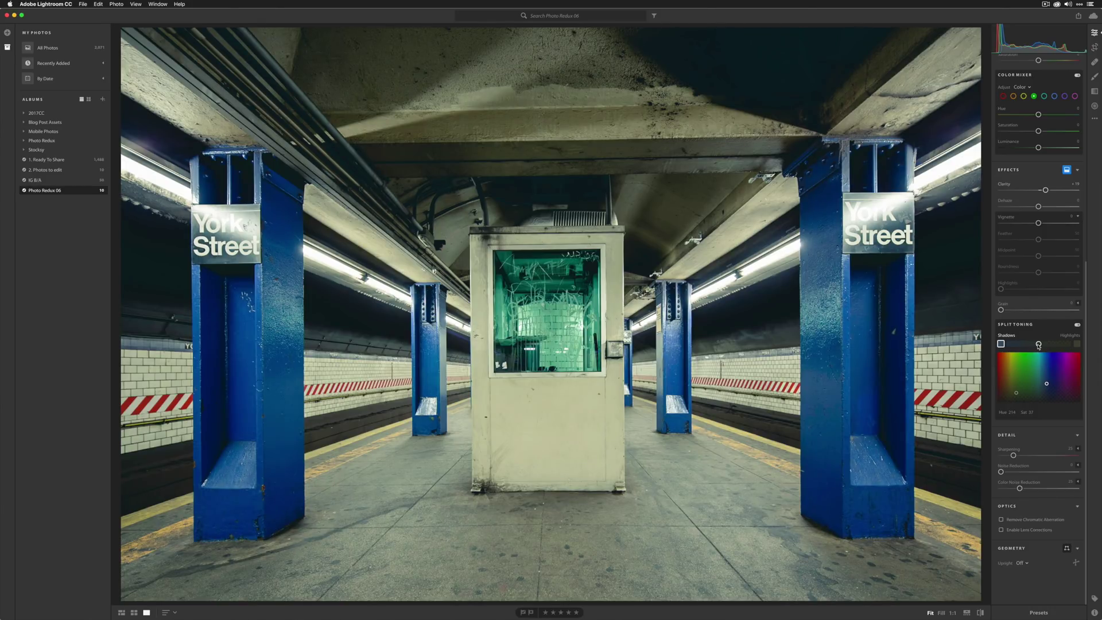
mouse_move(1039, 346)
mouse_down()
mouse_move(1007, 349)
mouse_move(1053, 348)
mouse_move(1043, 348)
mouse_up()
click(1016, 394)
Step: Warm the white balance Temp slightly
scroll(1016, 395, up, 10)
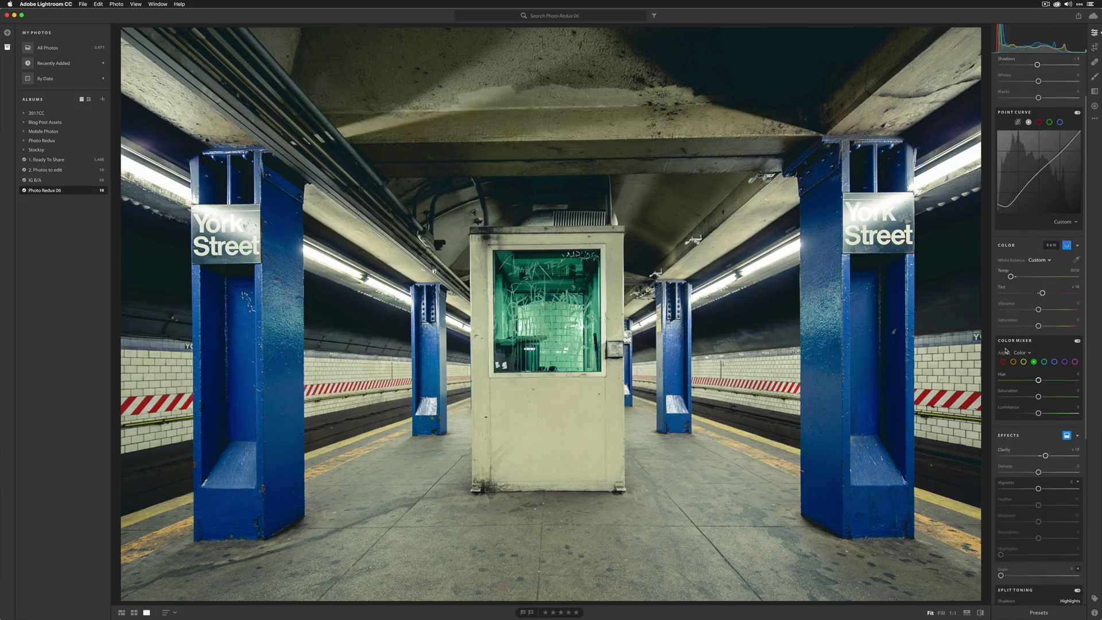
drag(1011, 283, 1014, 280)
scroll(1014, 279, down, 3)
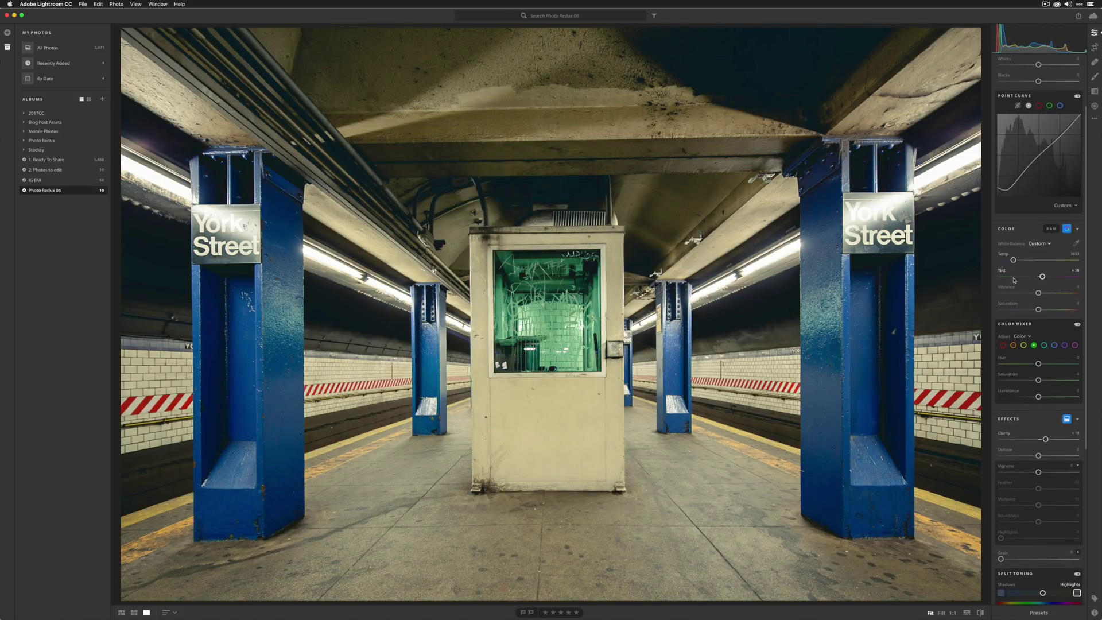
Step: In Color Mixer, boost purple saturation and shift its hue, then set Vibrance to +12
click(1021, 290)
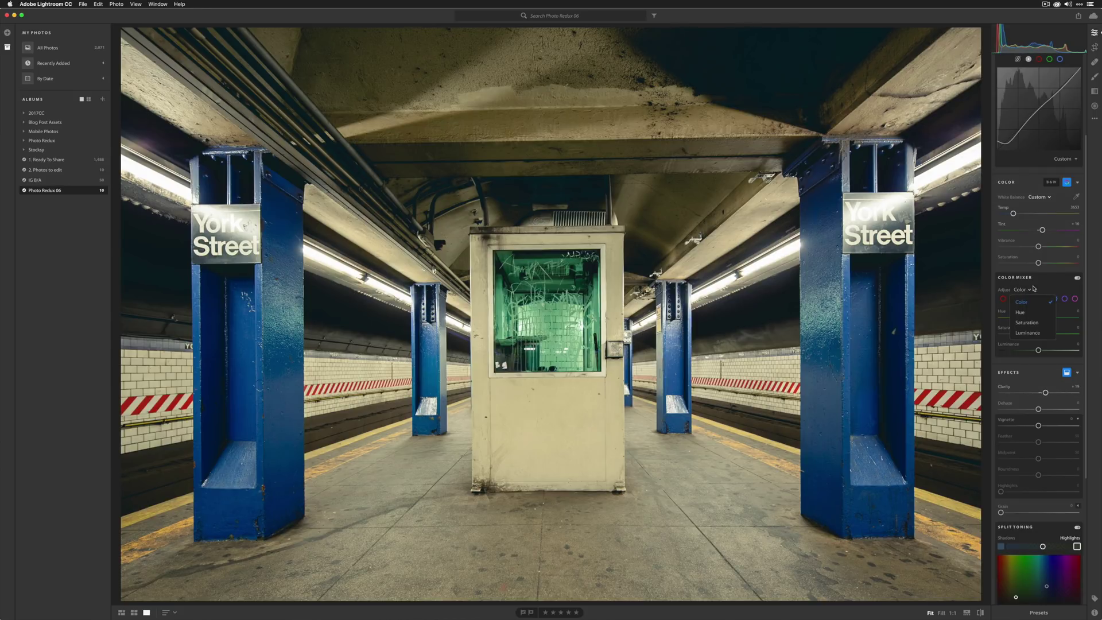
click(1039, 305)
click(1066, 299)
drag(1039, 334, 1019, 352)
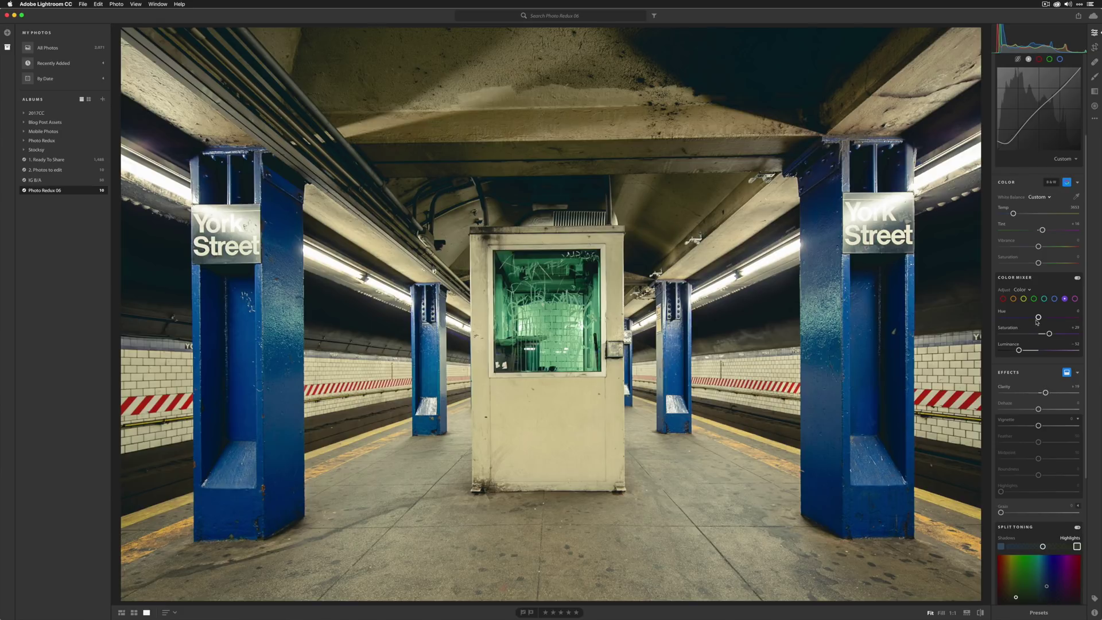
mouse_move(1039, 317)
mouse_down()
mouse_move(1022, 319)
mouse_move(1047, 322)
mouse_up()
drag(1039, 247, 1044, 248)
scroll(1043, 248, down, 8)
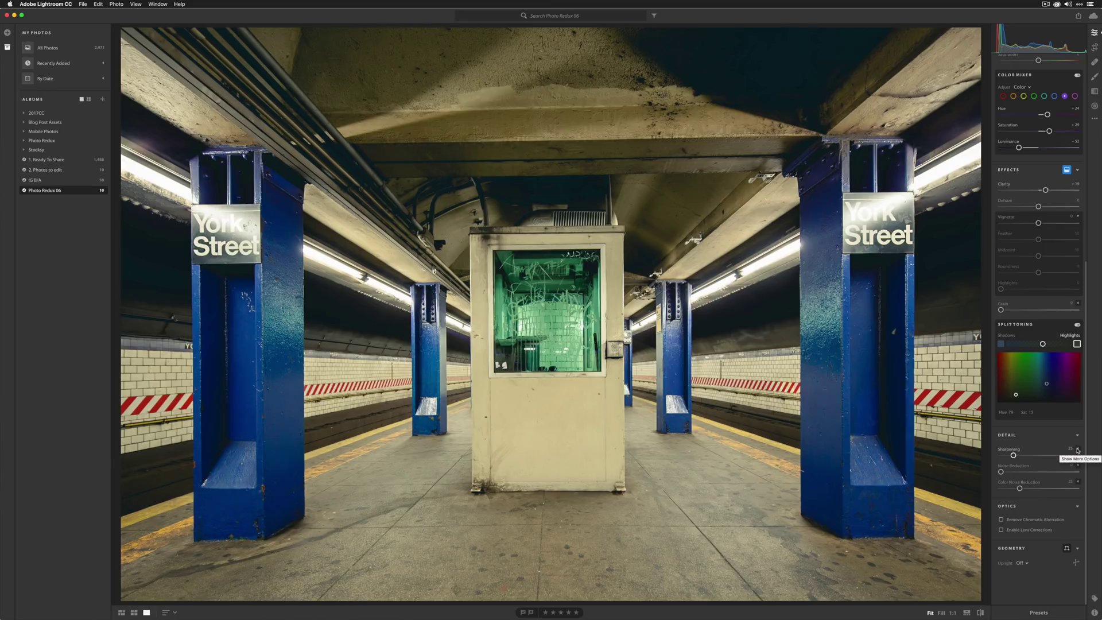
Step: Raise Sharpening to about 74 and Masking to about 40 using the Alt previews
click(1077, 449)
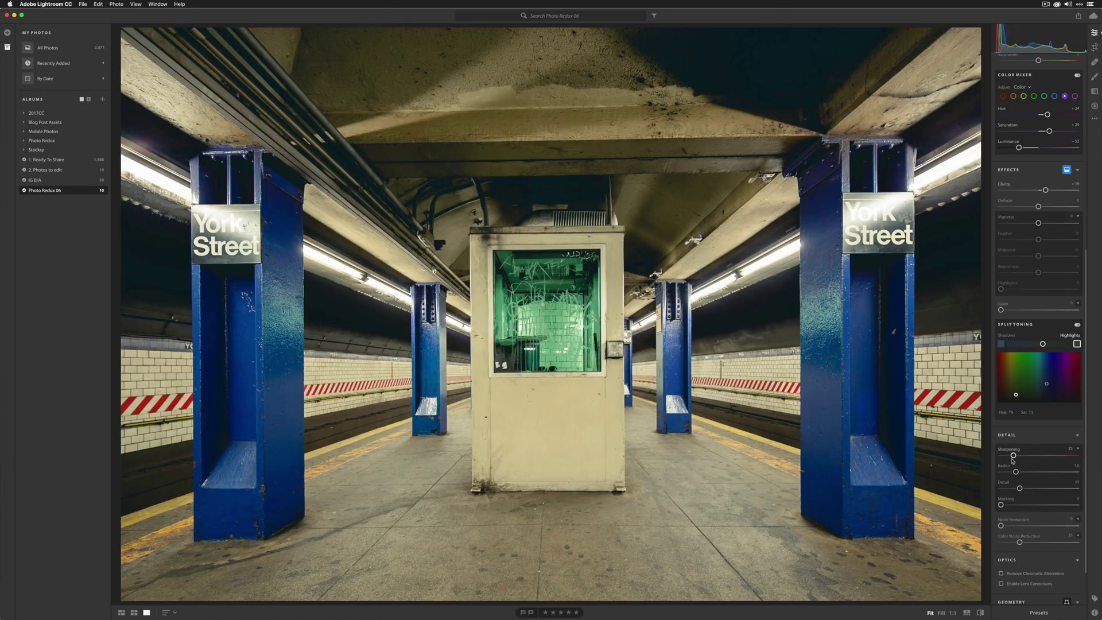
key(alt)
drag(1014, 456, 1039, 456)
key(alt)
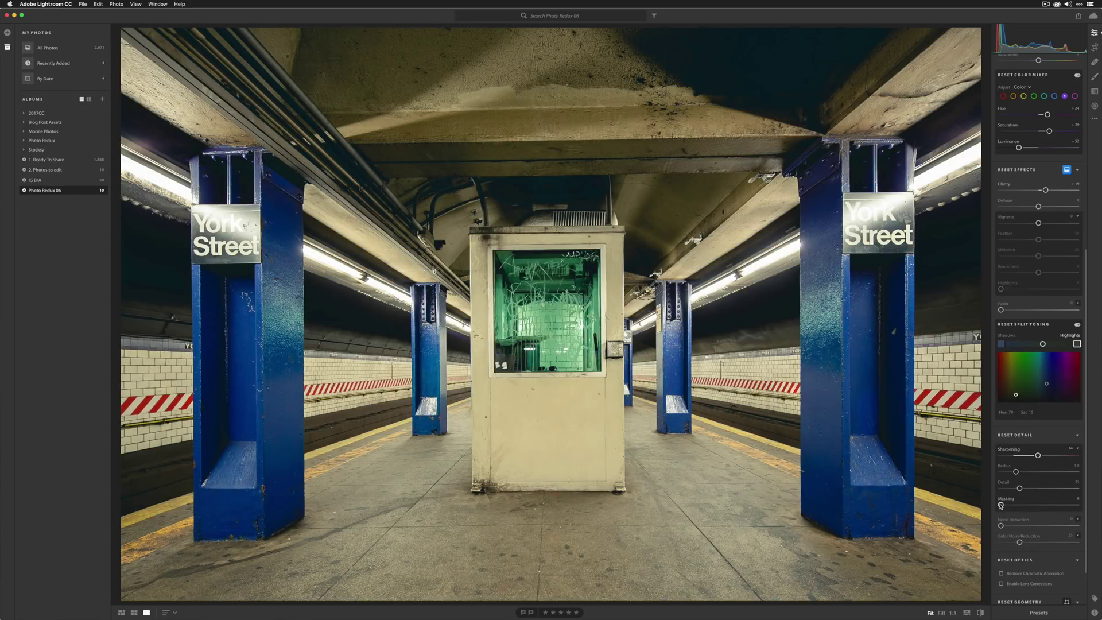
drag(1001, 505, 1037, 509)
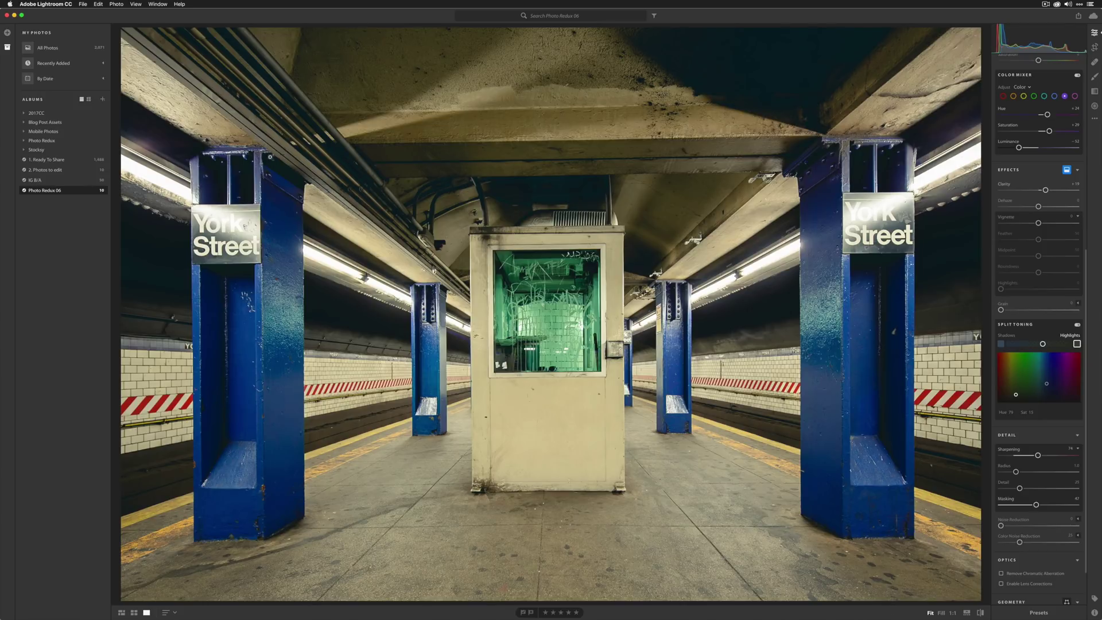
Step: Send the photo to Photoshop via Edit in Photoshop and duplicate the Background as Layer 1
click(84, 4)
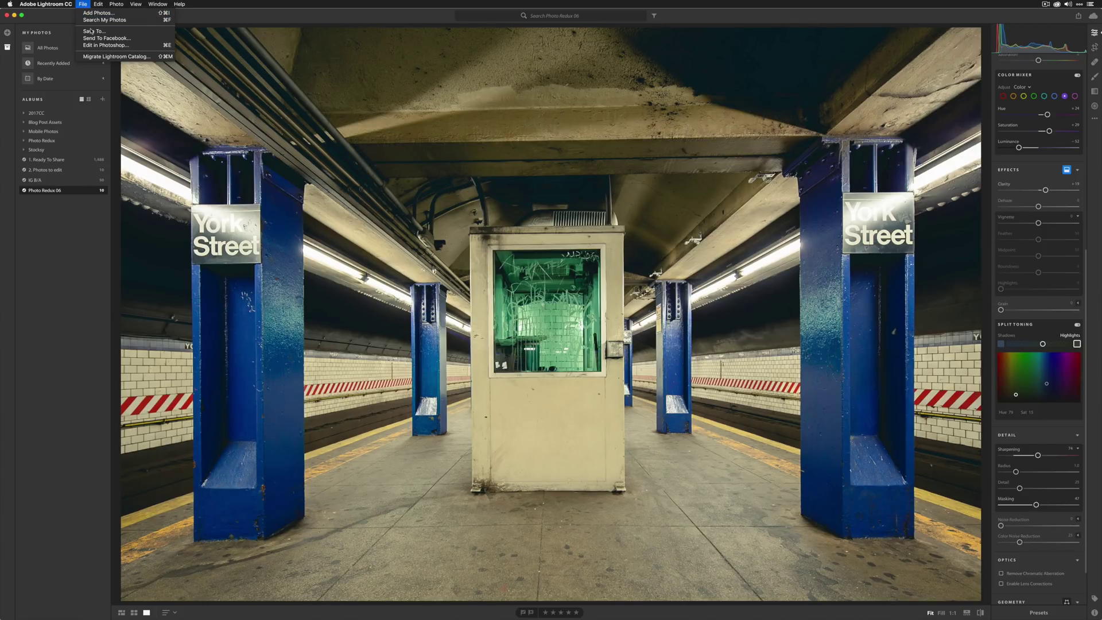
click(129, 46)
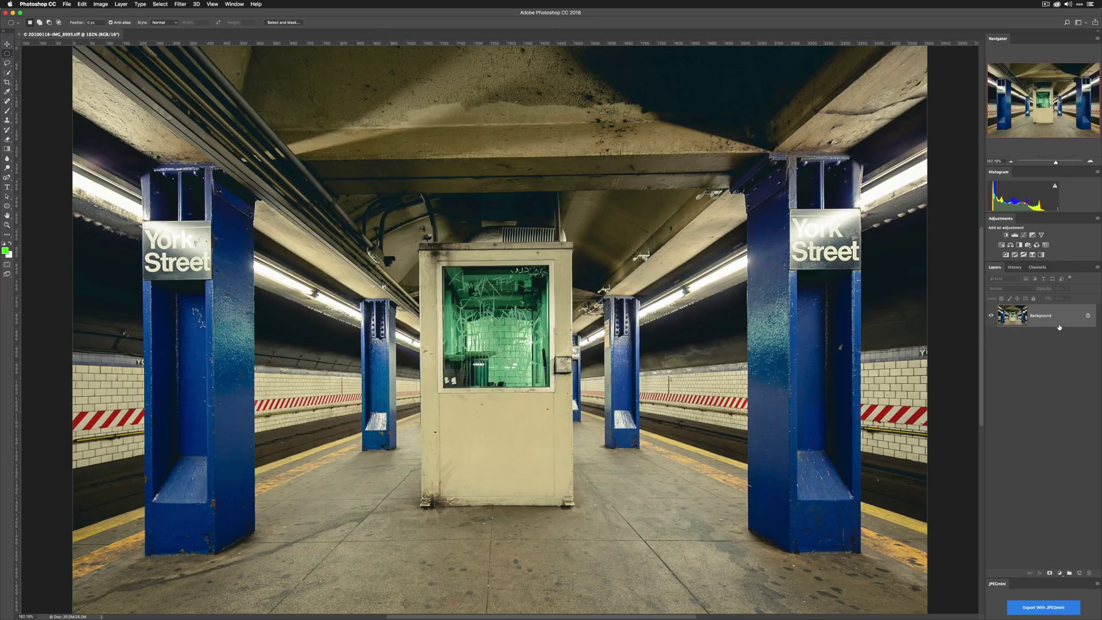
key(super+j)
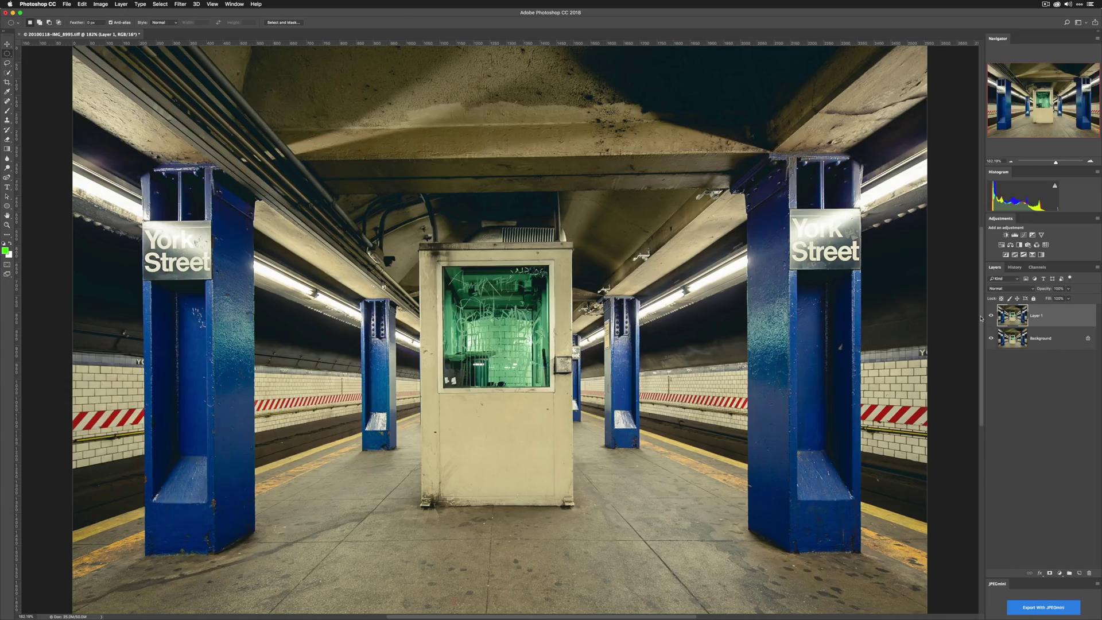
Step: Start a Tilt-Shift blur and place the sharp focus band across the platform near the booth's base
click(181, 4)
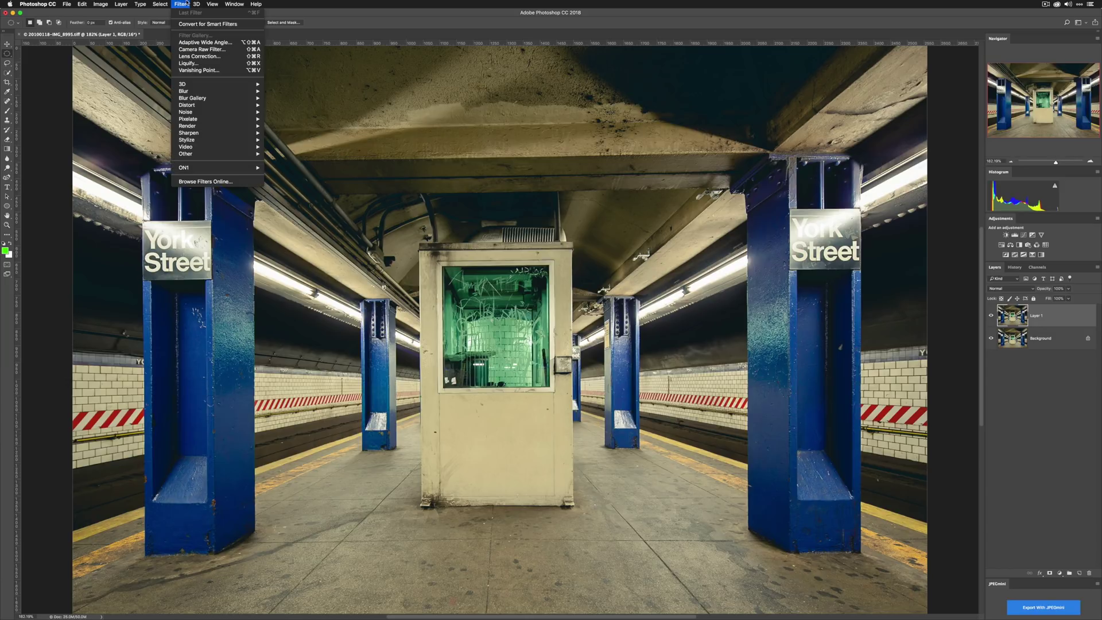
mouse_move(230, 98)
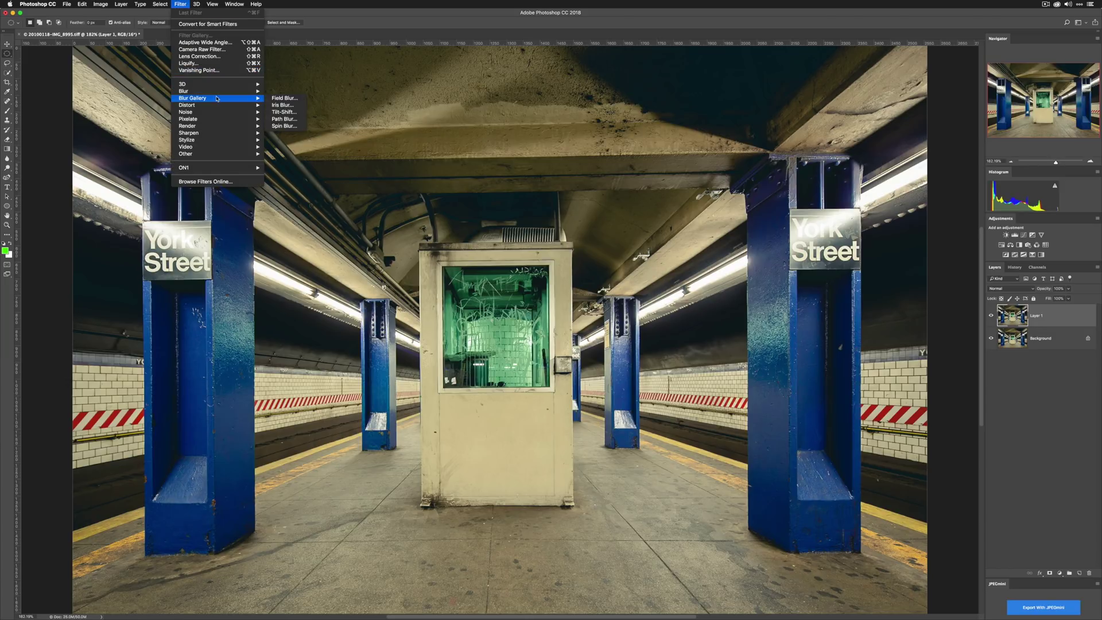
click(283, 113)
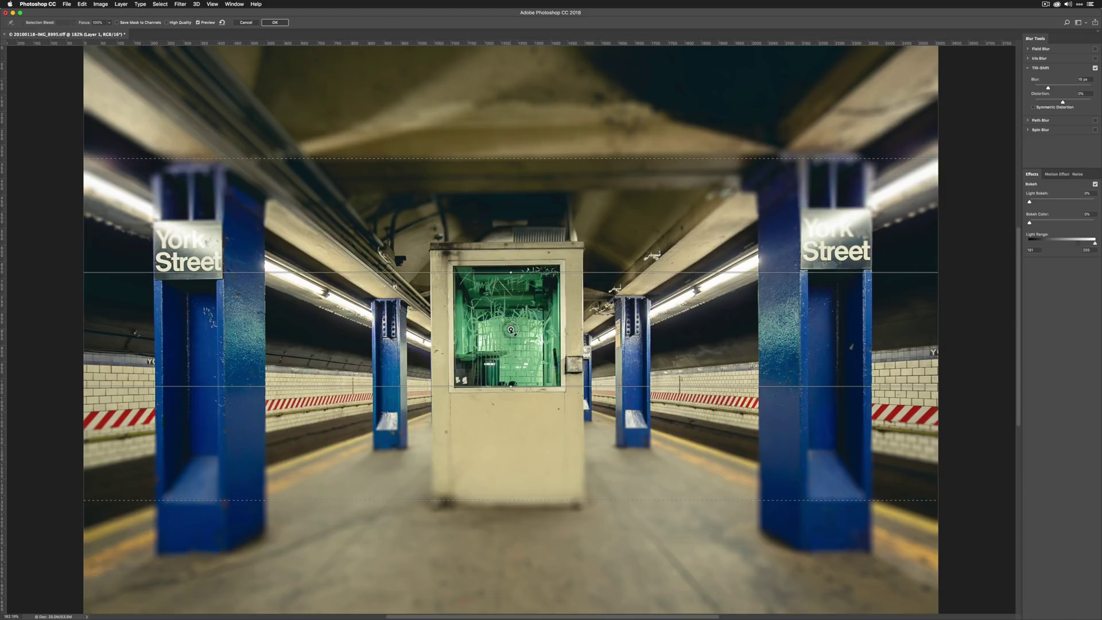
drag(511, 332, 511, 527)
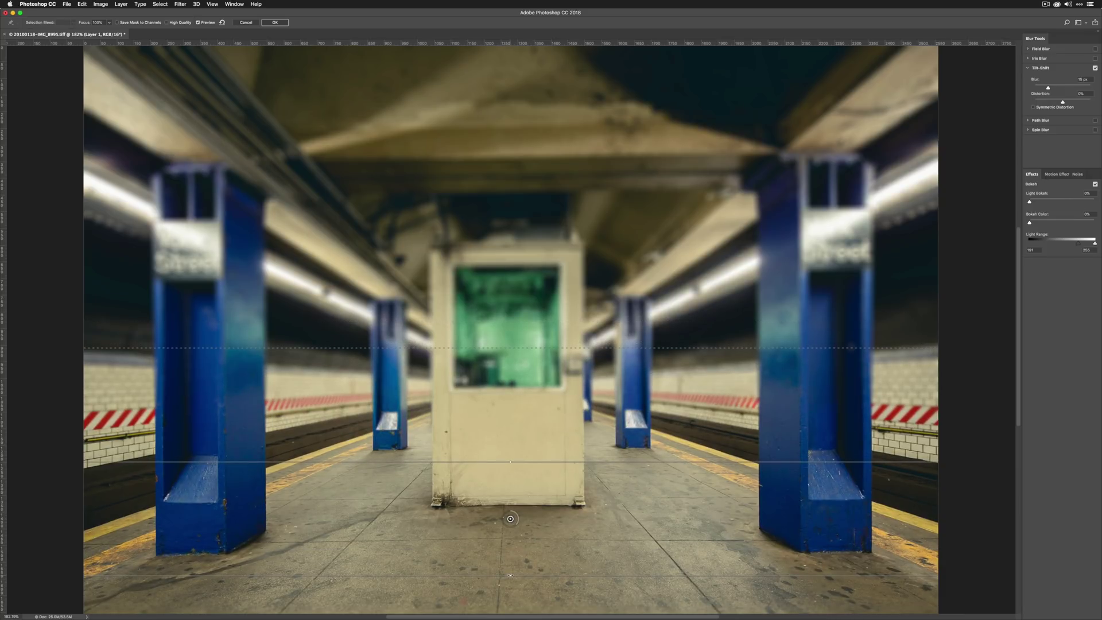
drag(525, 576, 531, 606)
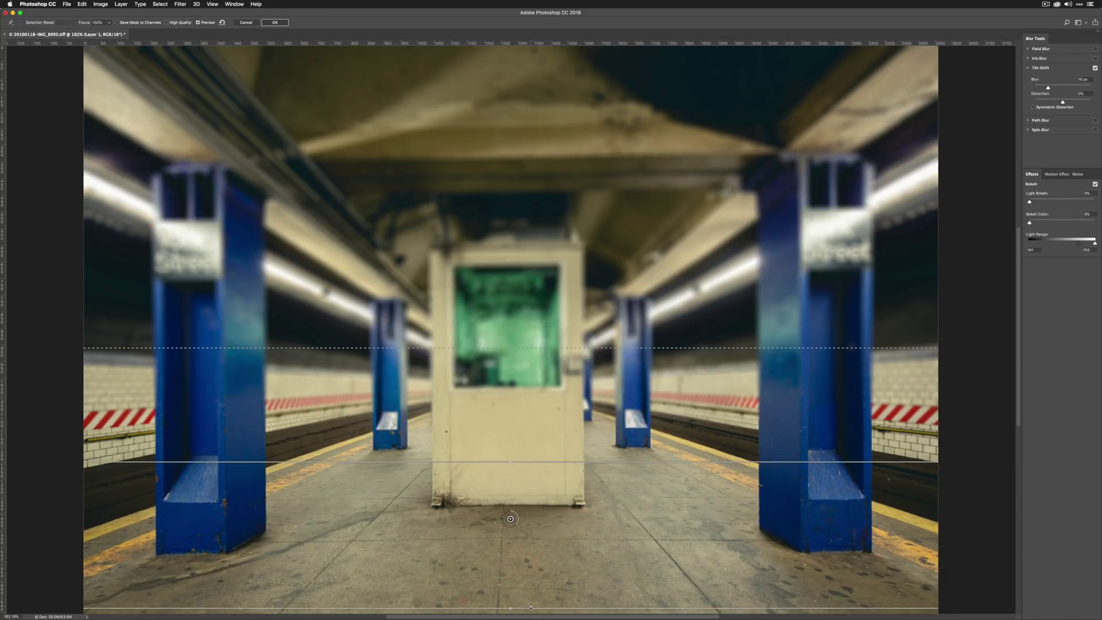
drag(541, 464, 650, 443)
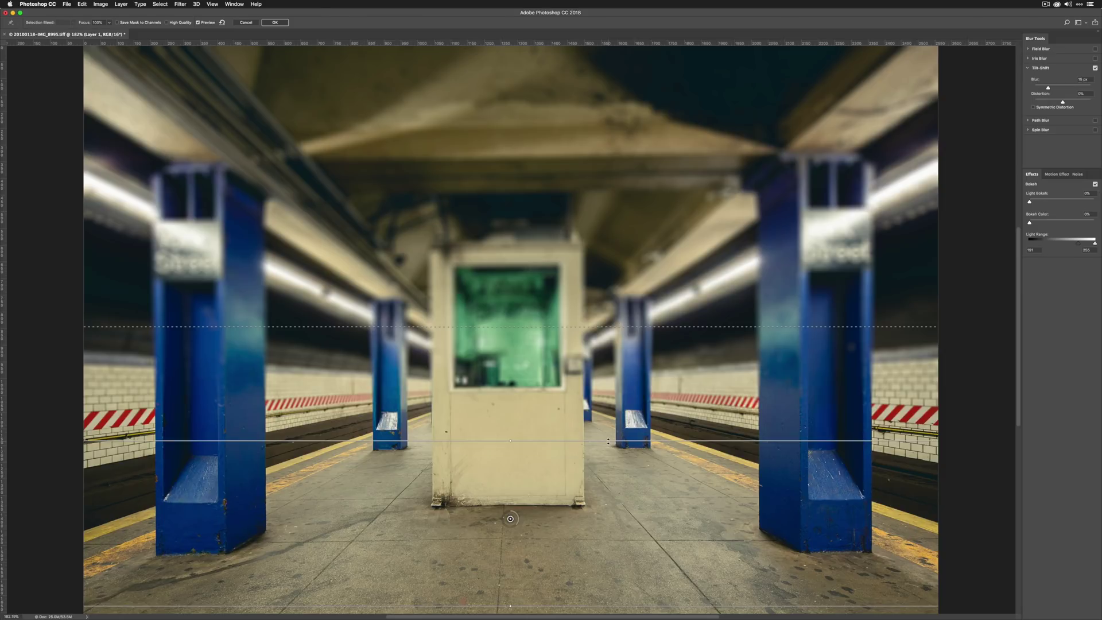
drag(608, 441, 646, 466)
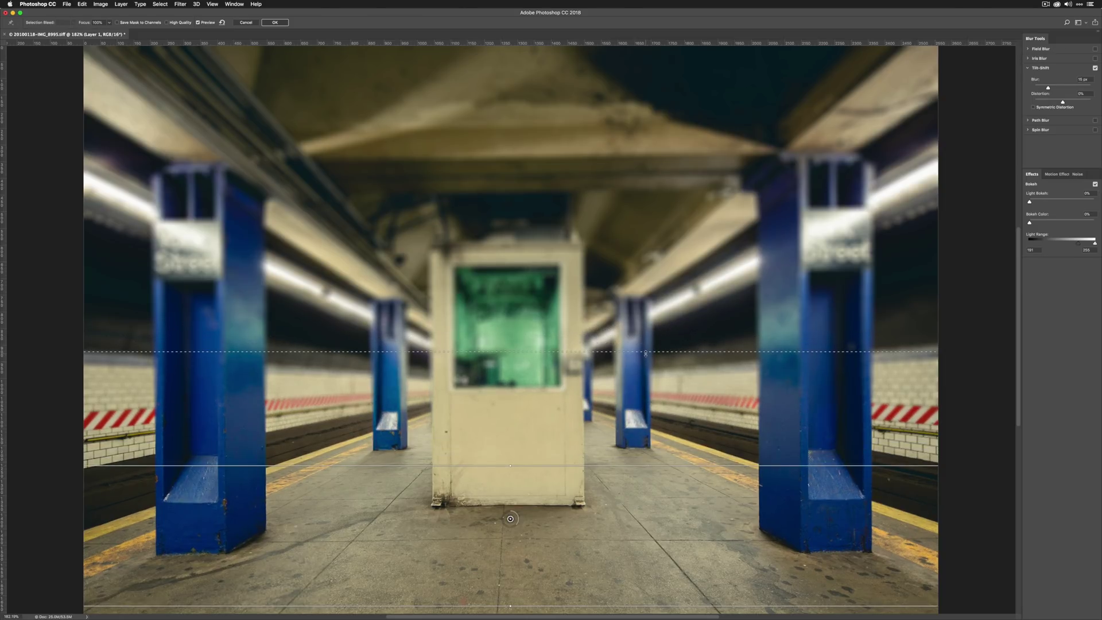
drag(645, 353, 646, 301)
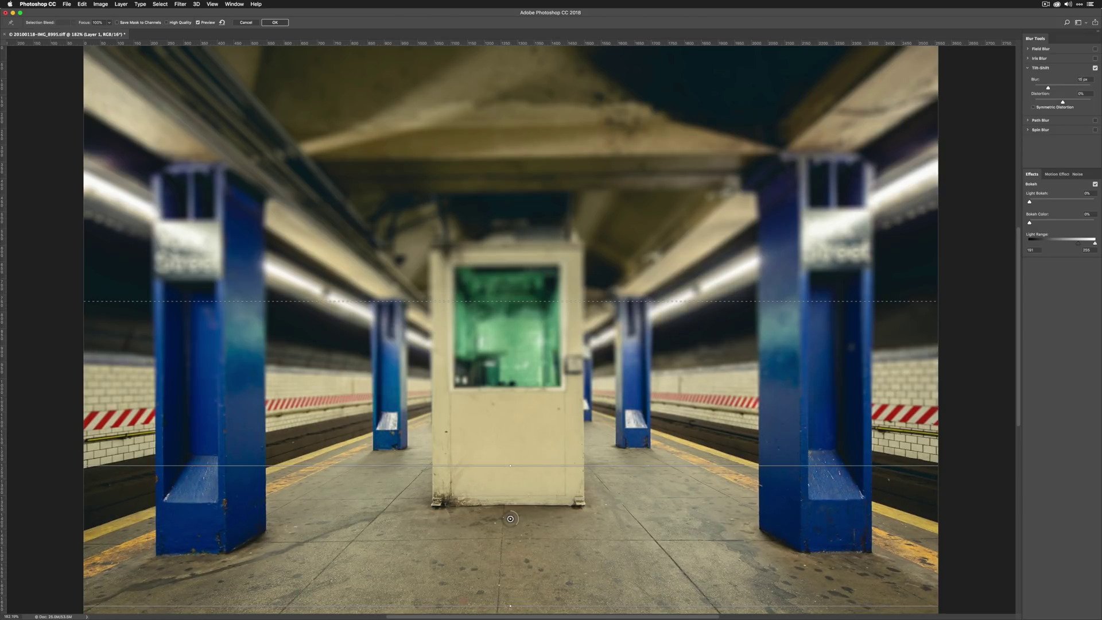
Step: Reduce the Tilt-Shift blur to 7 px, tighten the upper transition, and apply it
drag(1048, 89, 1045, 89)
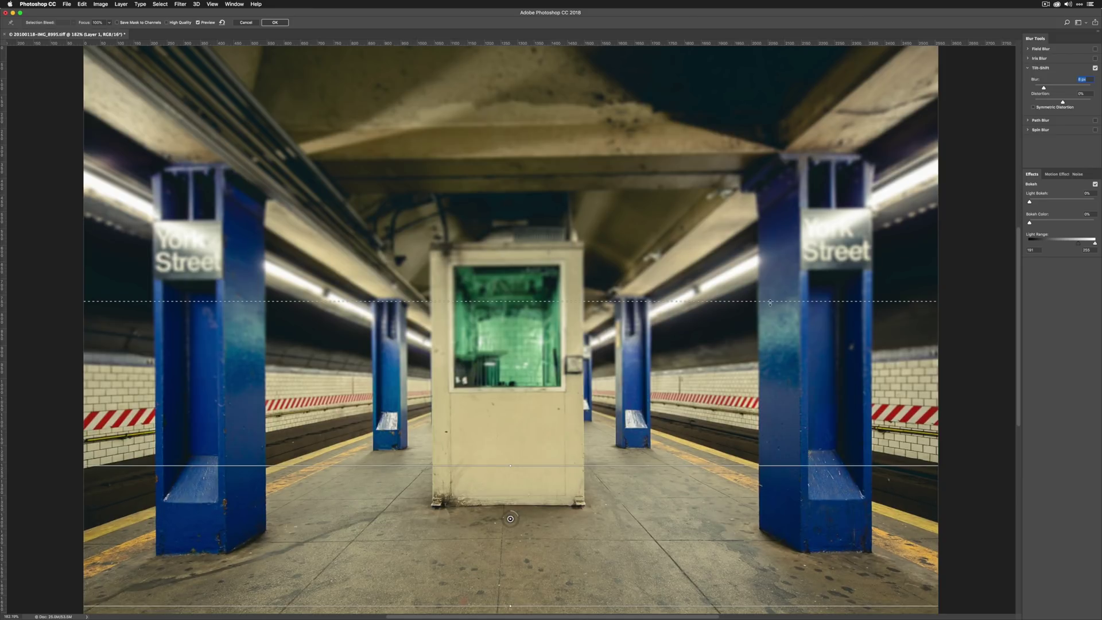
drag(771, 302, 777, 424)
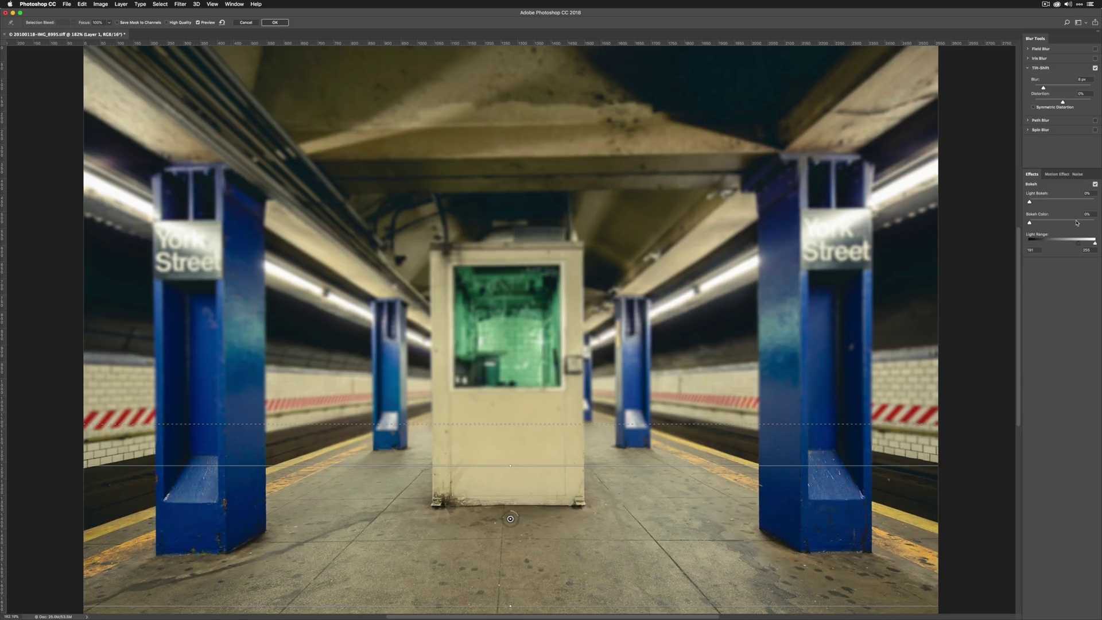
drag(1044, 88, 1043, 87)
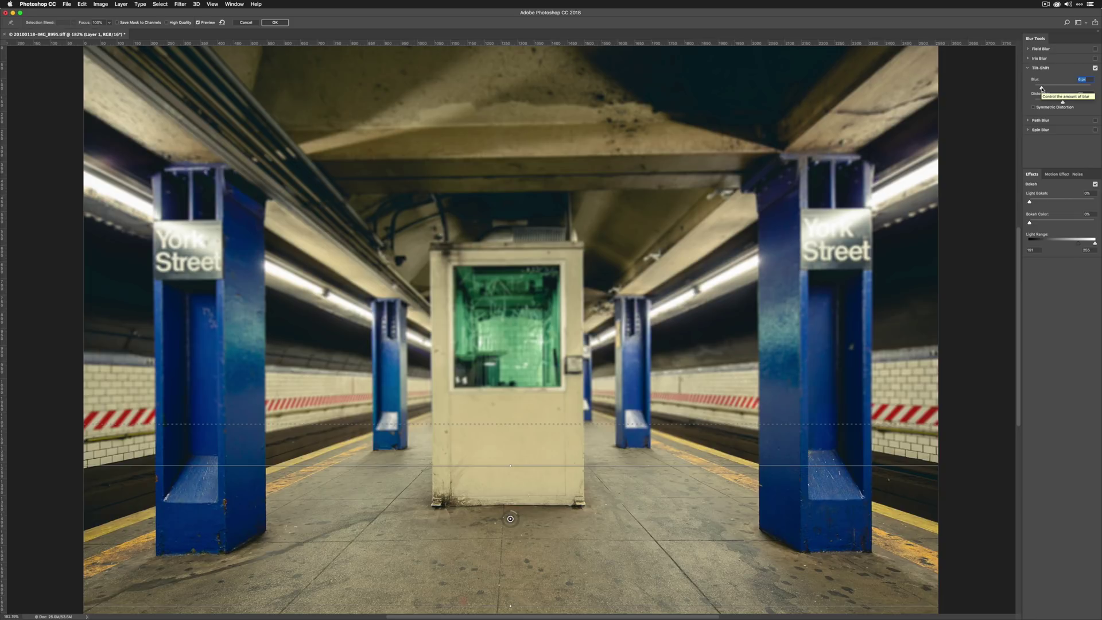
drag(1043, 88, 1043, 88)
click(275, 22)
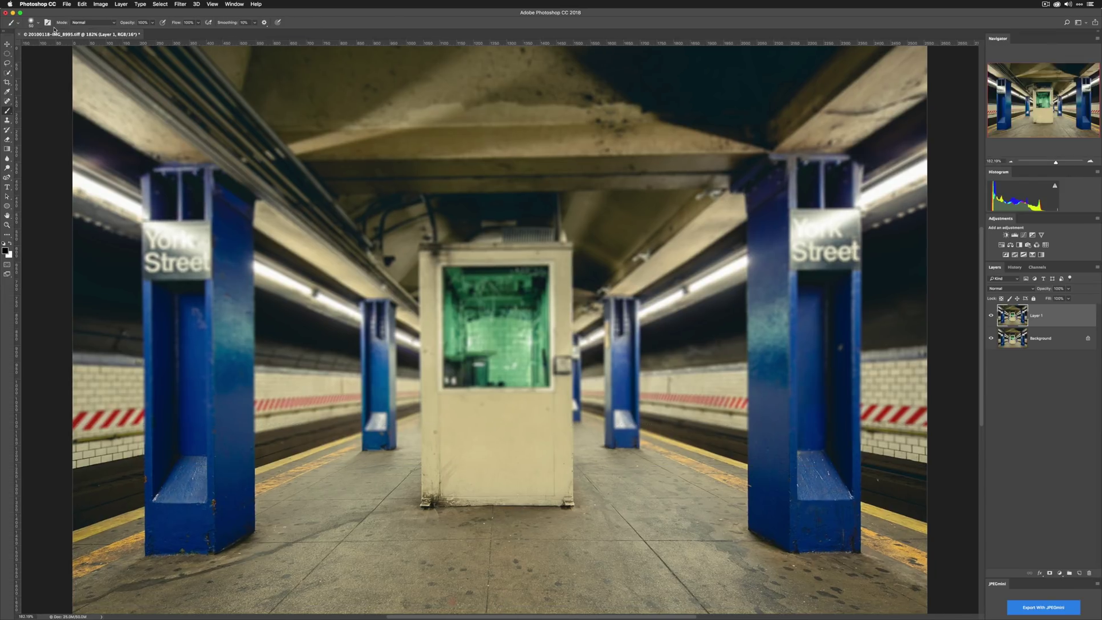
Step: Add a blank layer mask to blurred Layer 1 and toggle its visibility to compare with the original
click(1050, 573)
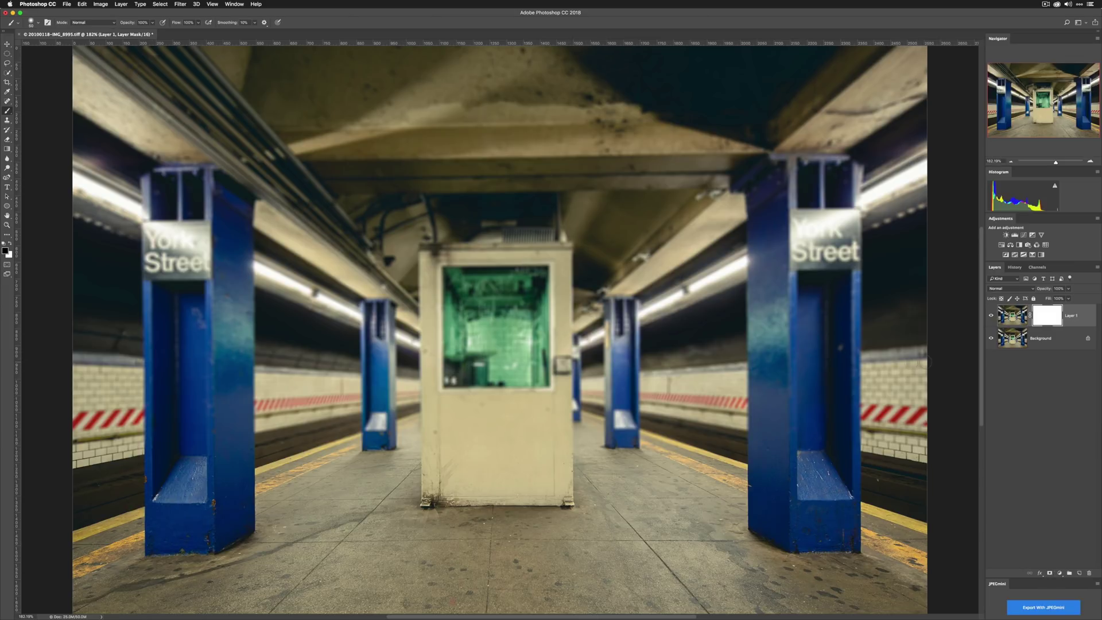
click(991, 316)
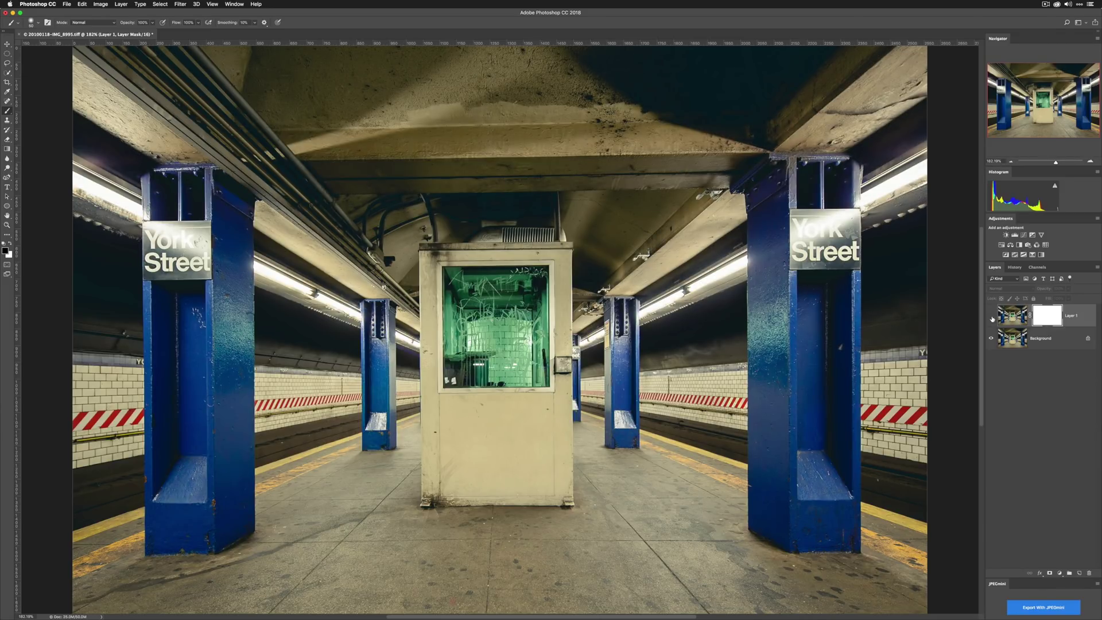
click(991, 316)
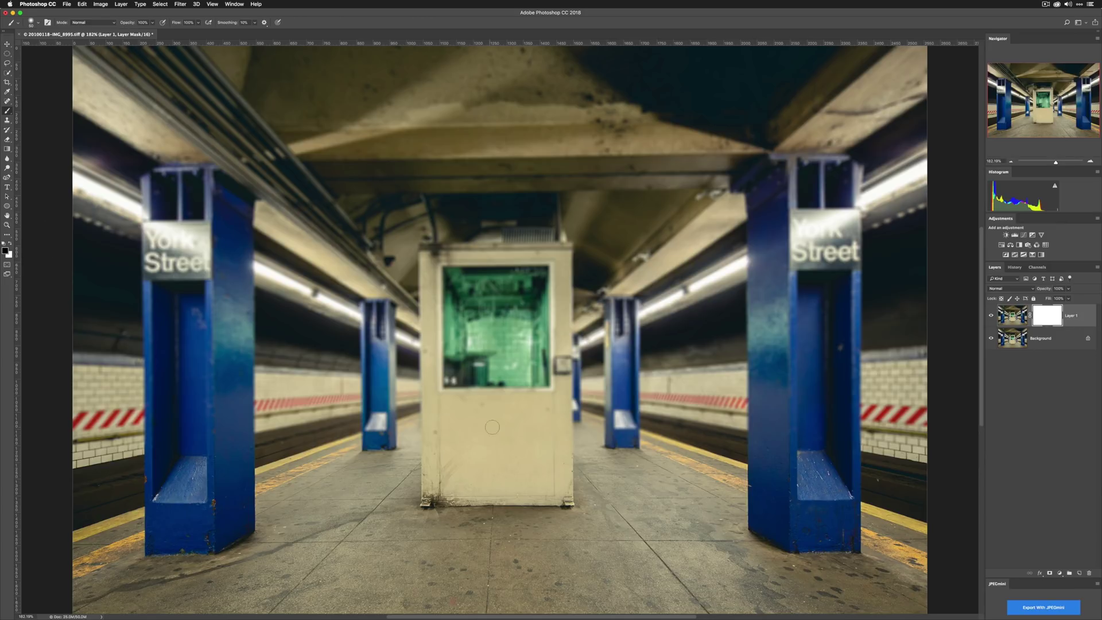
key(bracketright)
key(bracketright)
key(bracketright)
key(bracketright)
key(bracketright)
key(bracketright)
key(bracketright)
key(bracketright)
key(bracketright)
key(bracketright)
Step: Paint black on the mask over the booth, vent, ceiling beam, York Street signs and walls
mouse_move(550, 303)
mouse_down()
mouse_move(505, 316)
mouse_move(505, 374)
mouse_move(482, 345)
mouse_move(454, 350)
mouse_move(460, 292)
mouse_move(494, 267)
mouse_up()
drag(460, 230, 545, 236)
mouse_move(672, 130)
mouse_down()
mouse_move(744, 148)
mouse_move(824, 109)
mouse_move(792, 95)
mouse_up()
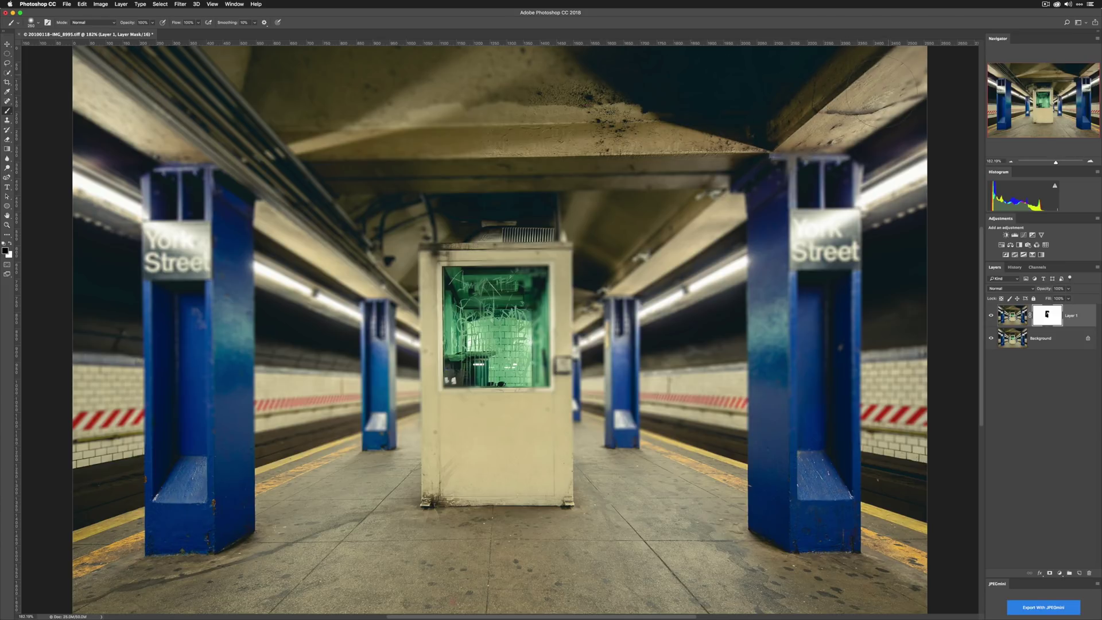
mouse_move(878, 95)
mouse_down()
mouse_move(907, 80)
mouse_move(871, 135)
mouse_move(862, 198)
mouse_move(827, 230)
mouse_move(801, 195)
mouse_move(796, 253)
mouse_move(771, 175)
mouse_move(784, 206)
mouse_move(849, 253)
mouse_up()
mouse_move(876, 424)
mouse_down()
mouse_move(879, 396)
mouse_move(922, 352)
mouse_move(905, 170)
mouse_up()
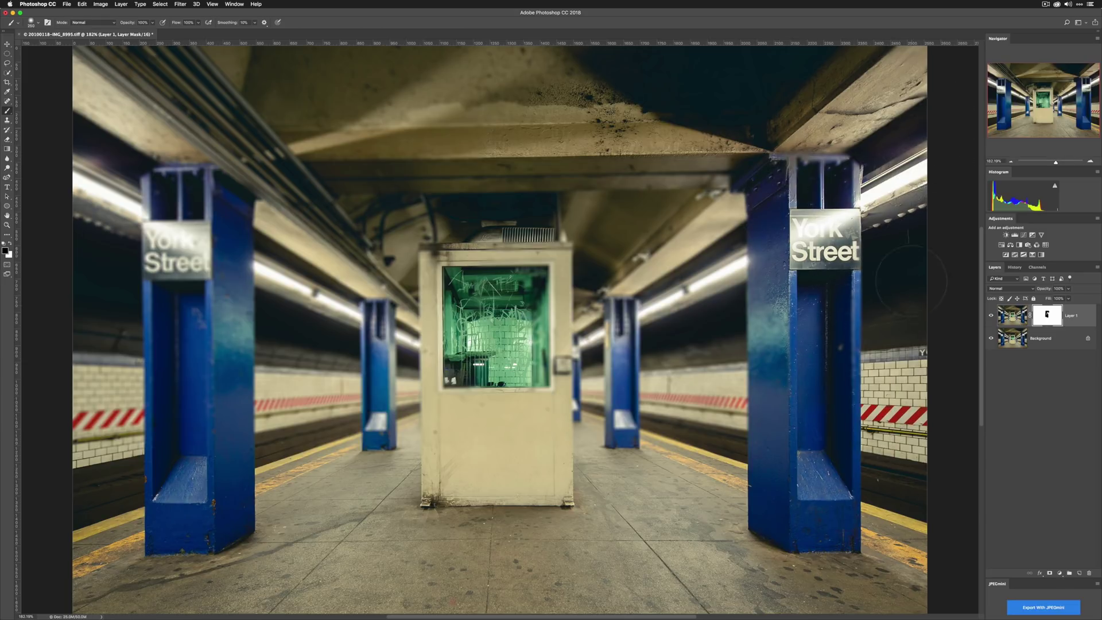
mouse_move(904, 170)
mouse_down()
mouse_move(782, 486)
mouse_move(548, 344)
mouse_move(540, 288)
mouse_move(219, 373)
mouse_up()
Step: With a smaller brush, refine the mask along the booth's right edge and top
key(bracketleft)
key(bracketleft)
key(bracketleft)
key(bracketleft)
key(bracketleft)
mouse_move(569, 290)
mouse_down()
mouse_move(566, 241)
mouse_move(431, 396)
mouse_up()
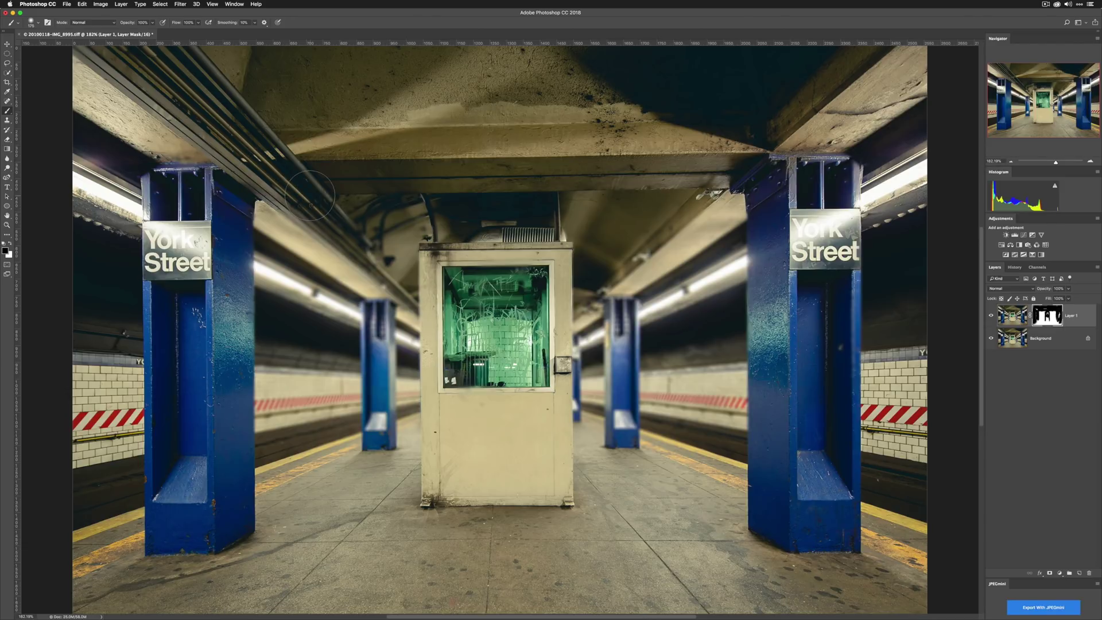
key(bracketright)
key(bracketright)
key(bracketright)
key(bracketright)
key(bracketright)
key(bracketright)
key(bracketright)
key(bracketright)
key(bracketright)
key(bracketright)
Step: Using the red mask overlay, paint the right pillar base, booth's lower panel and nearby floor sharp
key(backslash)
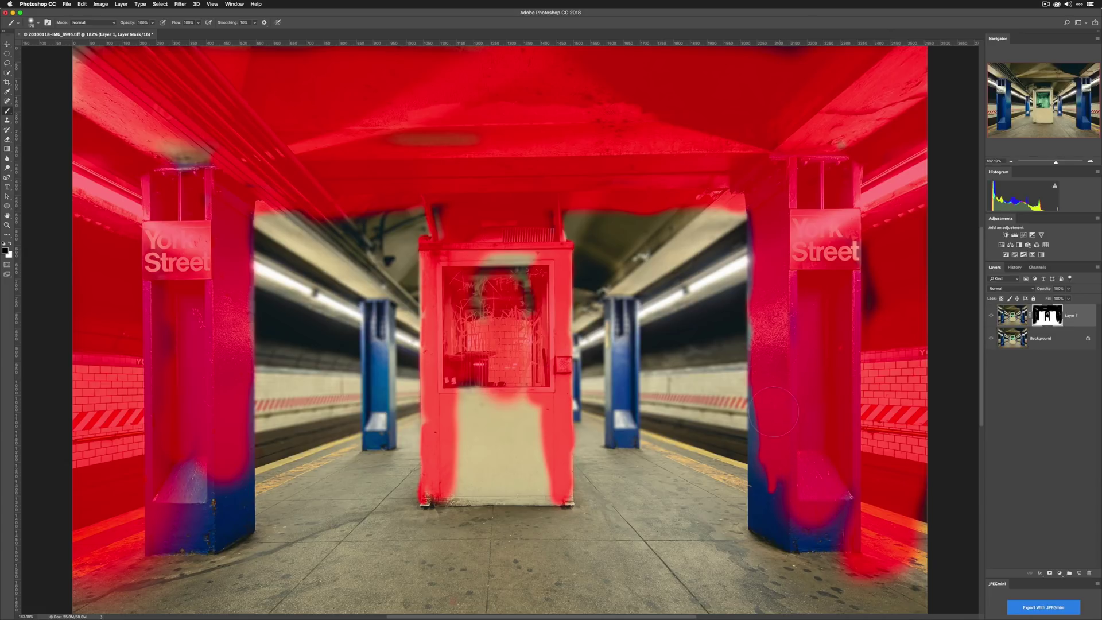
mouse_move(774, 420)
mouse_down()
mouse_move(767, 506)
mouse_move(764, 470)
mouse_move(782, 502)
mouse_move(856, 507)
mouse_move(774, 524)
mouse_move(919, 511)
mouse_up()
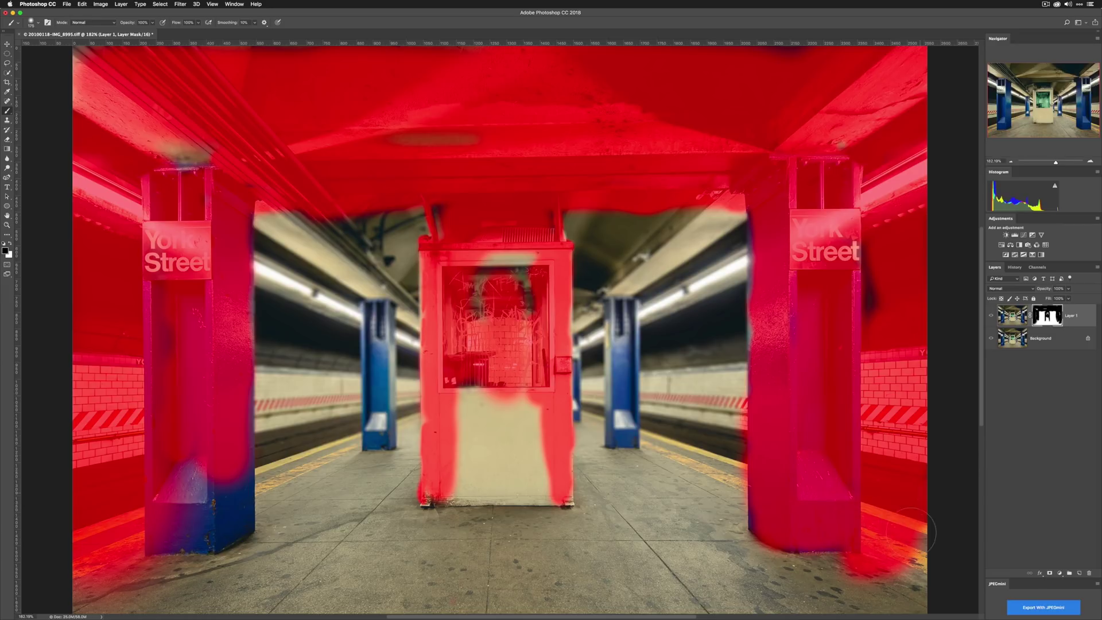
drag(540, 494, 465, 400)
drag(531, 396, 534, 468)
drag(844, 569, 741, 574)
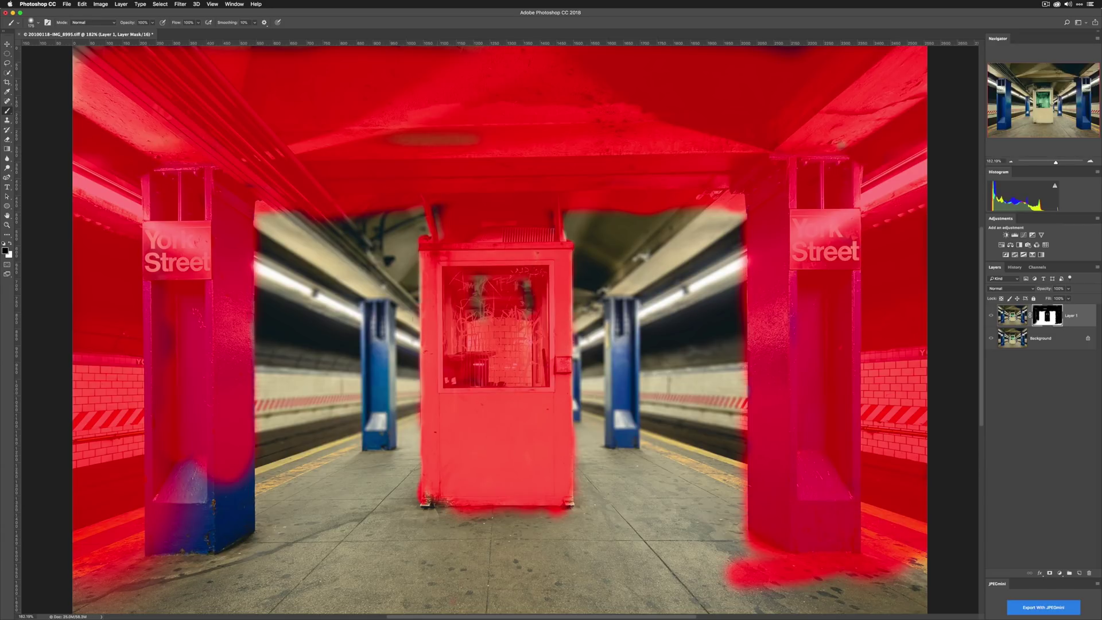
key(backslash)
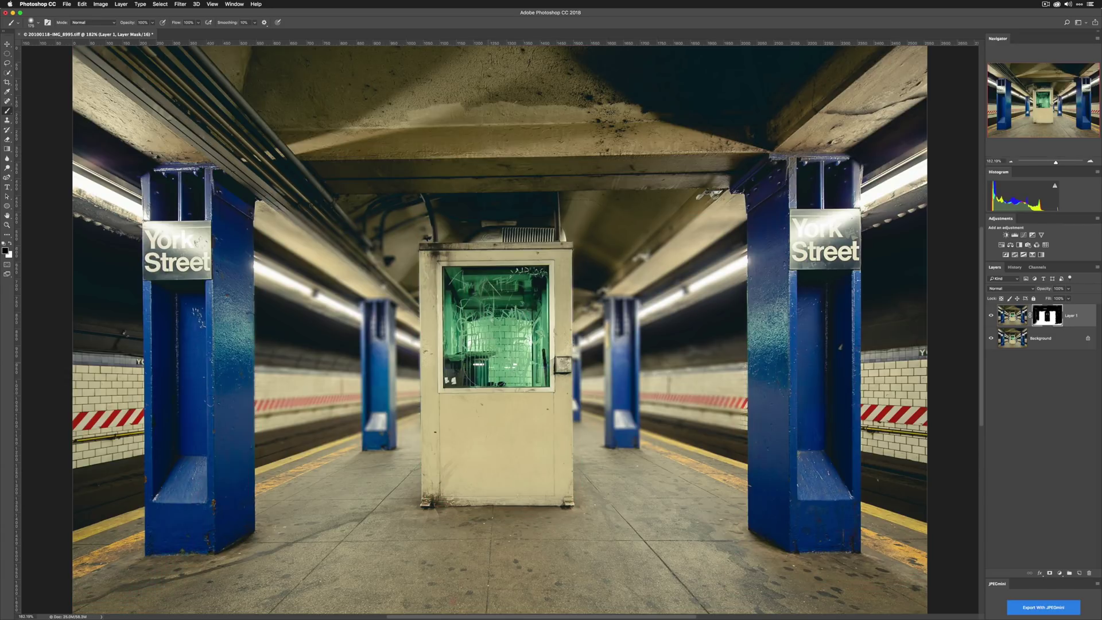
click(991, 316)
click(991, 316)
click(992, 316)
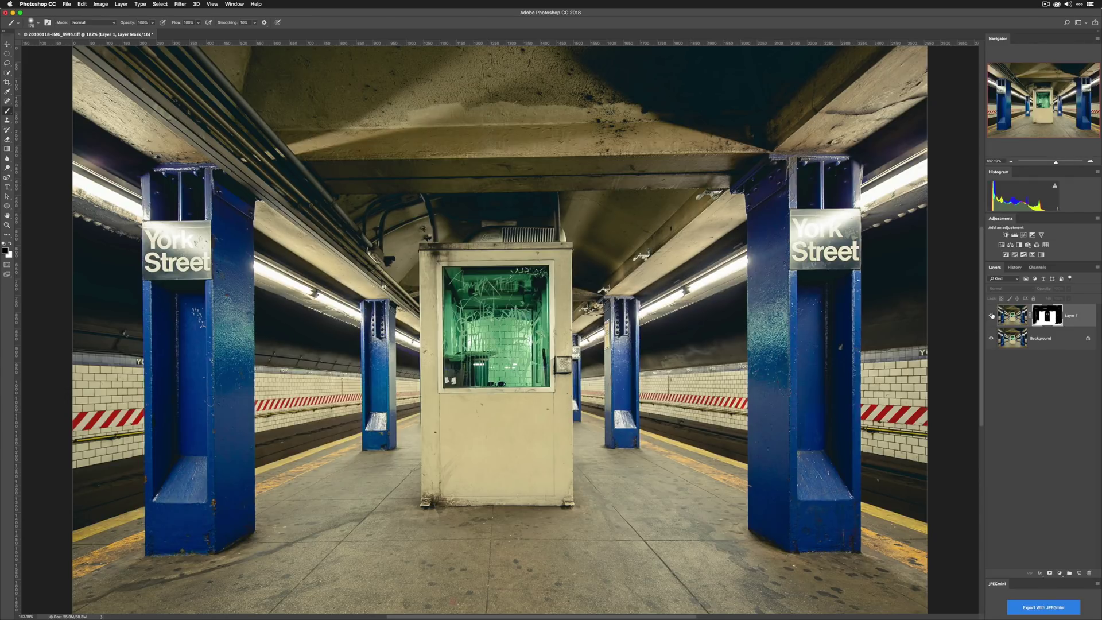
click(993, 316)
click(992, 316)
click(992, 316)
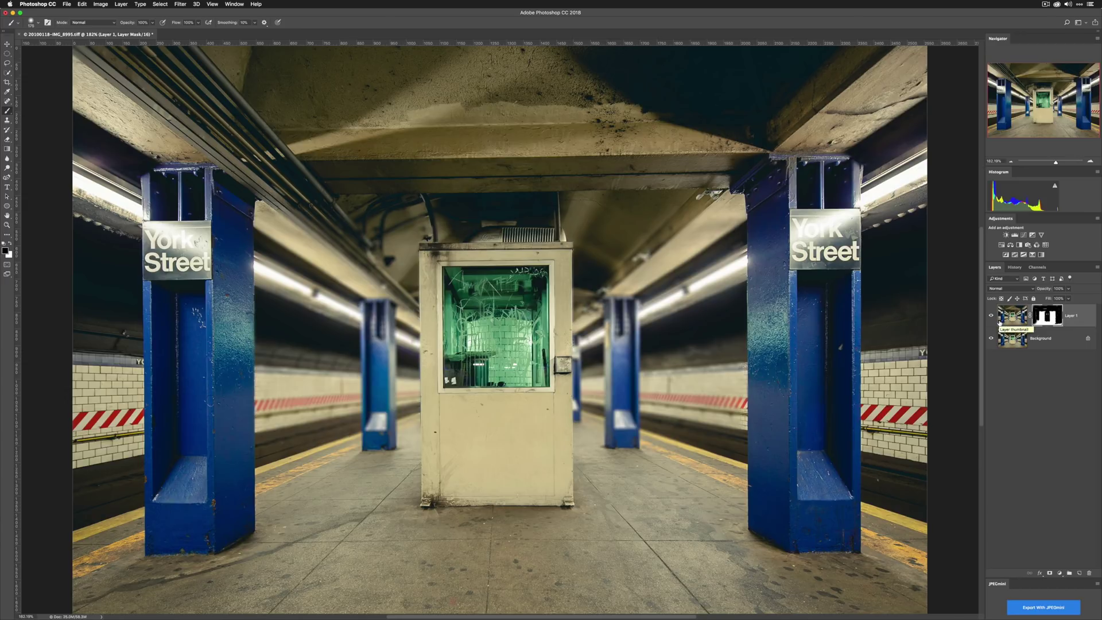
key(super+plus)
key(super+plus)
key(super+plus)
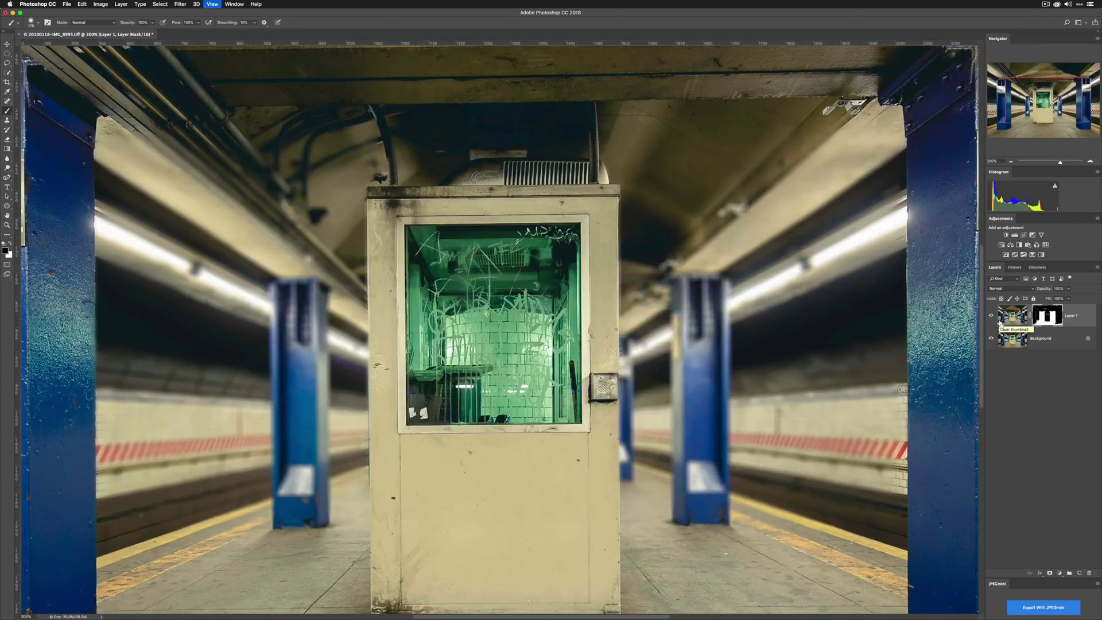
Step: With a smaller white brush, re-blur the YORK lettering and tiles beside the right pillar
scroll(856, 436, right, 10)
scroll(856, 437, down, 2)
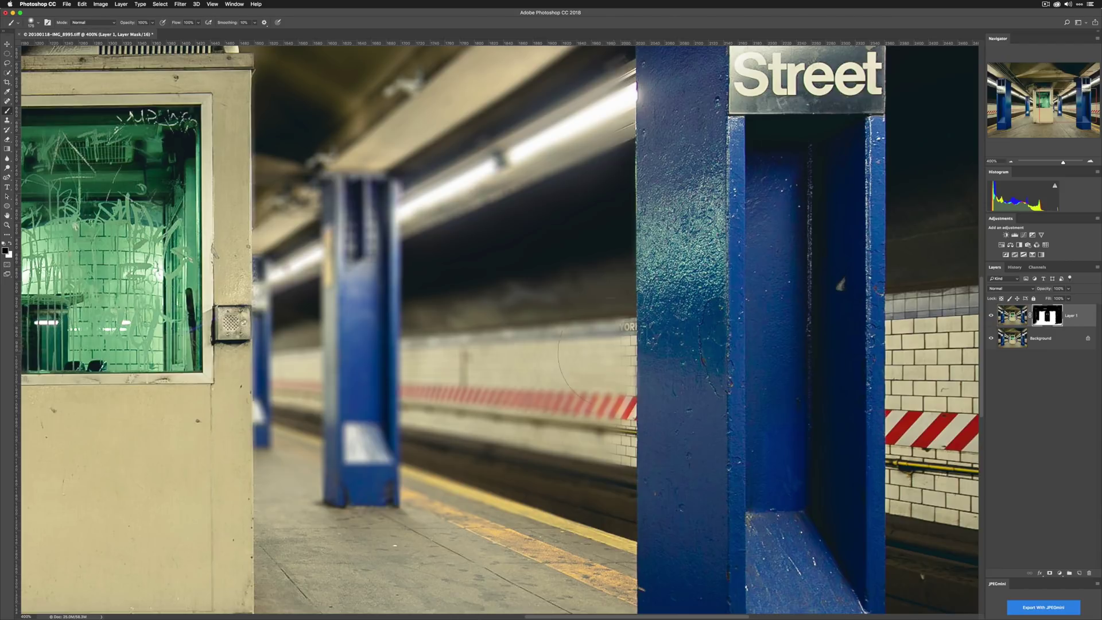
key(bracketleft)
key(bracketleft)
key(bracketleft)
key(x)
mouse_move(602, 340)
mouse_down()
mouse_move(623, 325)
mouse_move(611, 359)
mouse_up()
drag(609, 416, 635, 456)
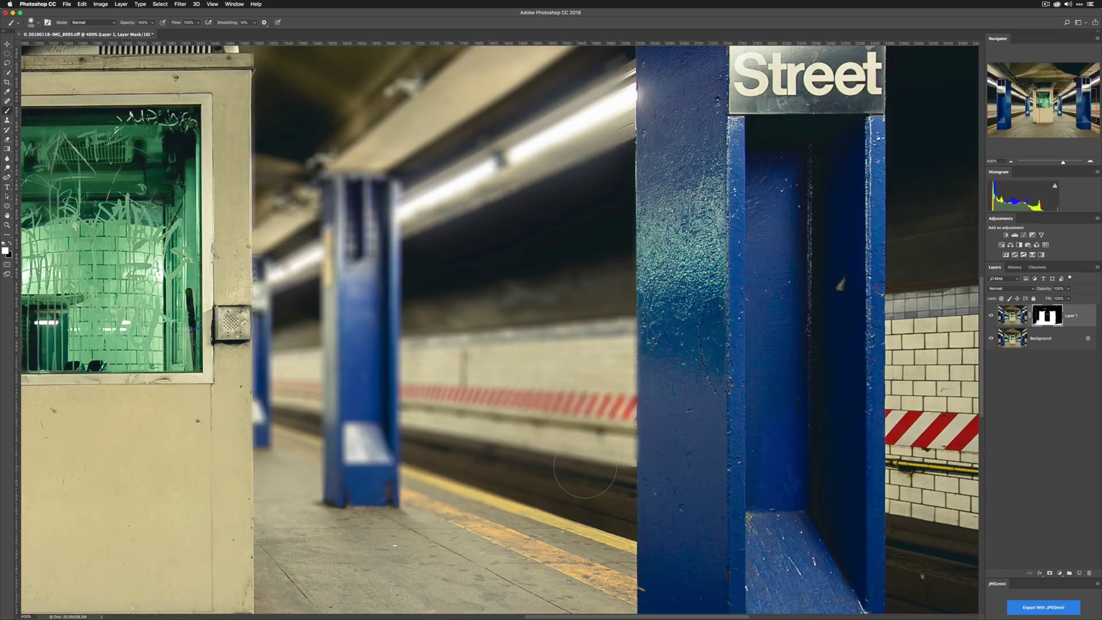
Step: Re-blur the red stripes beside the left York Street pillar, then fit the photo in view
drag(316, 236, 437, 356)
scroll(380, 299, left, 15)
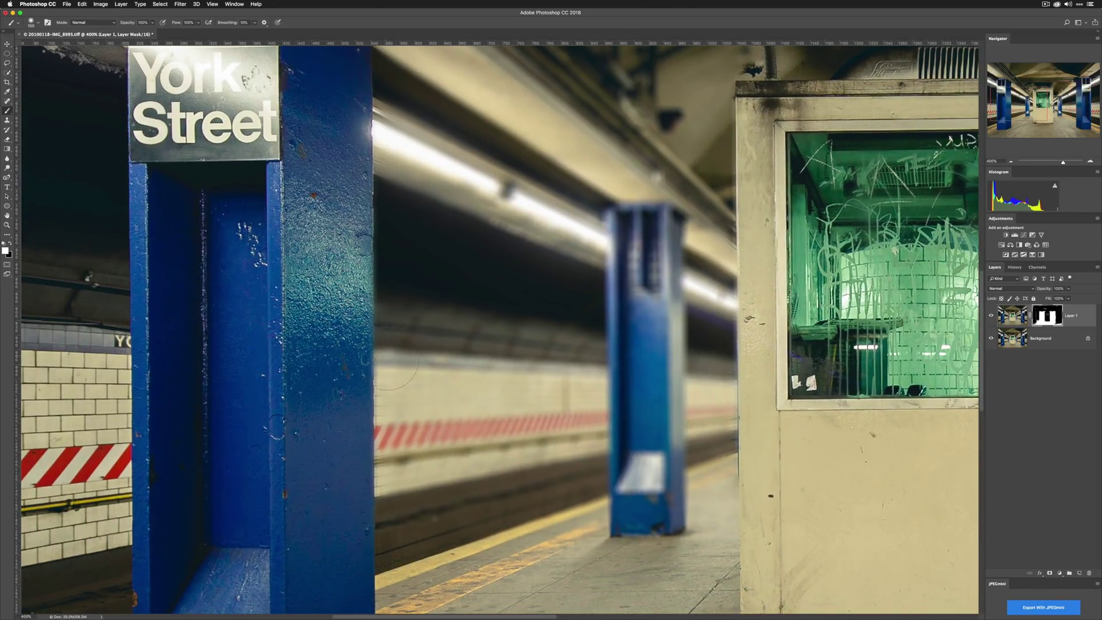
drag(401, 424, 402, 461)
key(super+0)
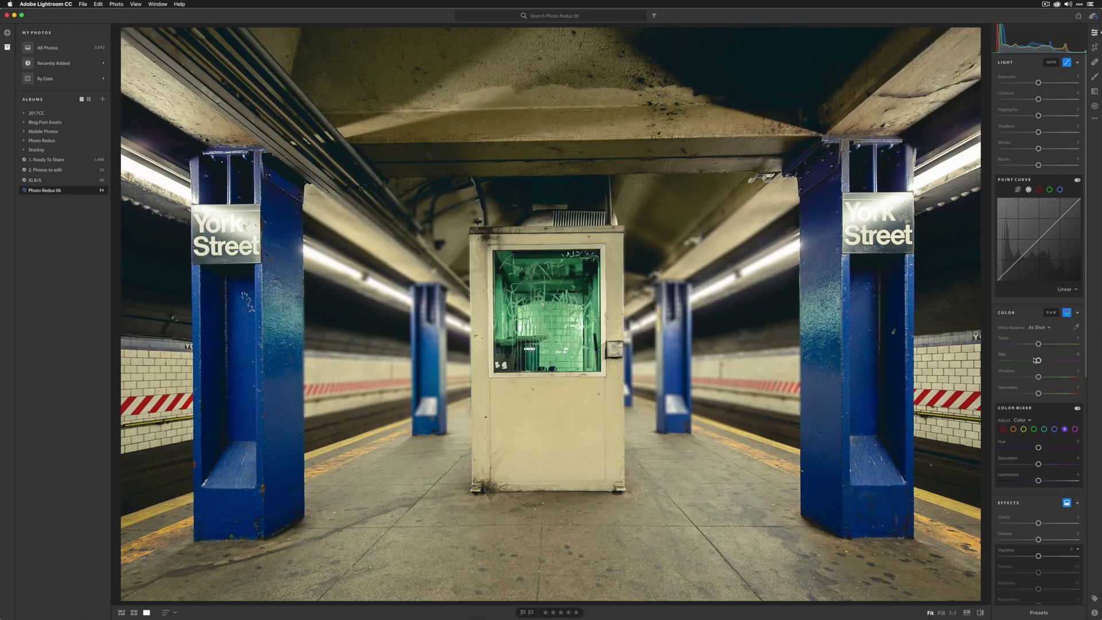
Step: Darken the photo's edges with a -33 vignette and feather 74 in Effects
scroll(1035, 360, down, 5)
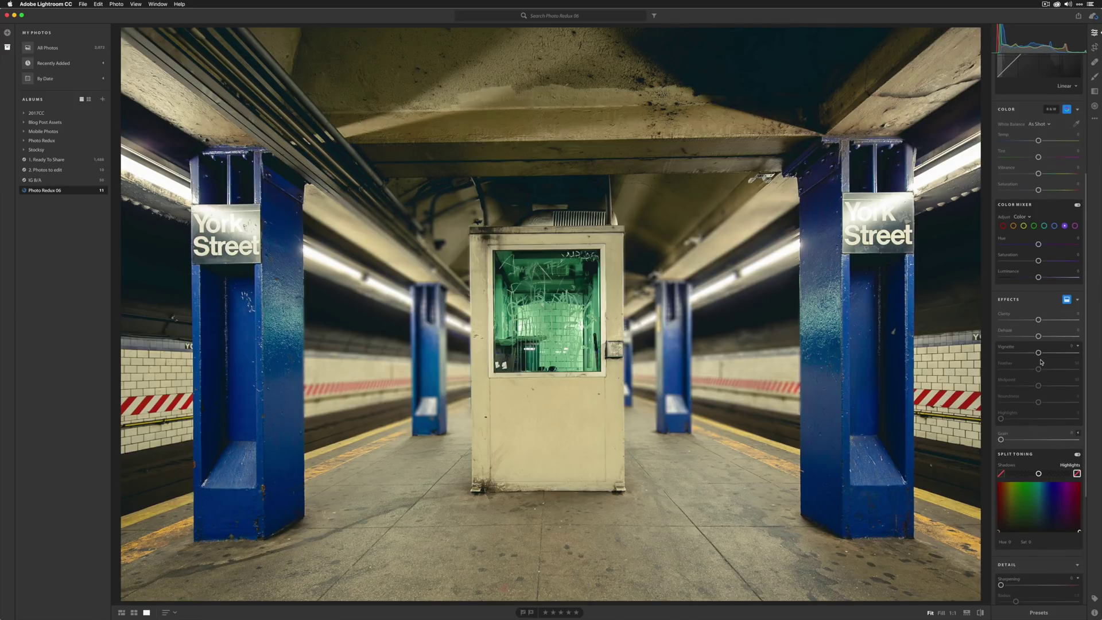
drag(1038, 355, 1059, 372)
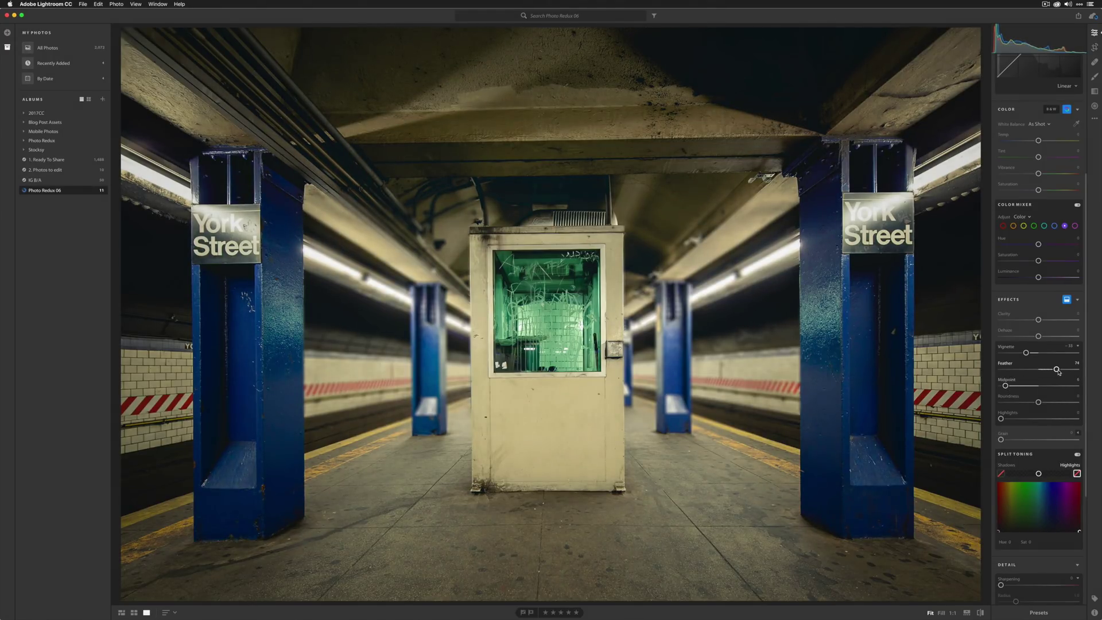
Step: Open the subway photo in Detail view and flip between the blue-toned edit and warm, gritty version
key(g)
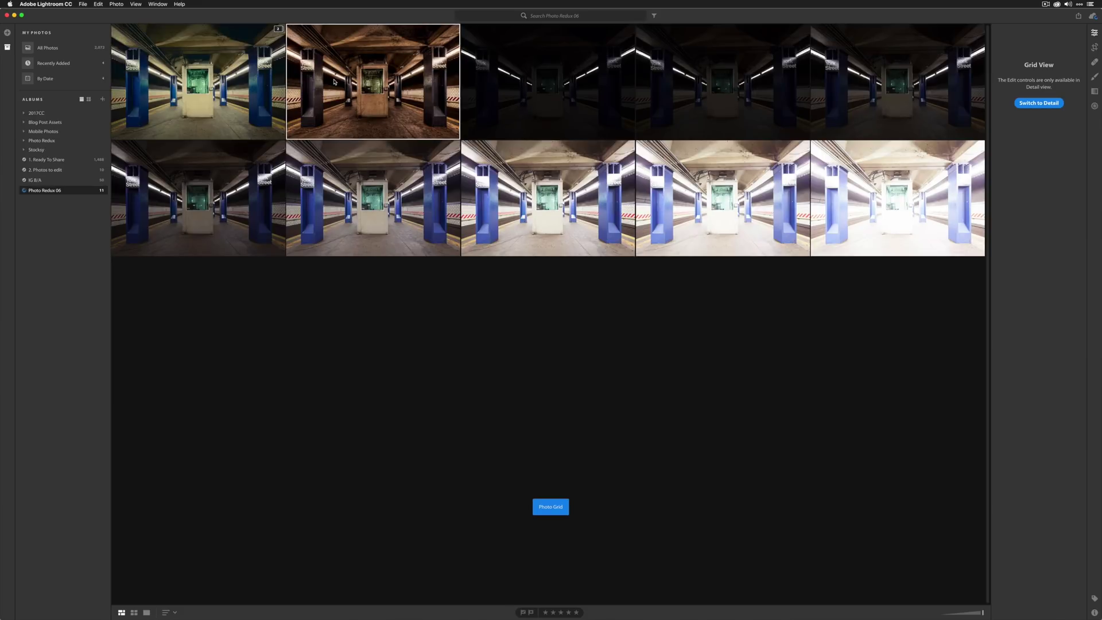
key(d)
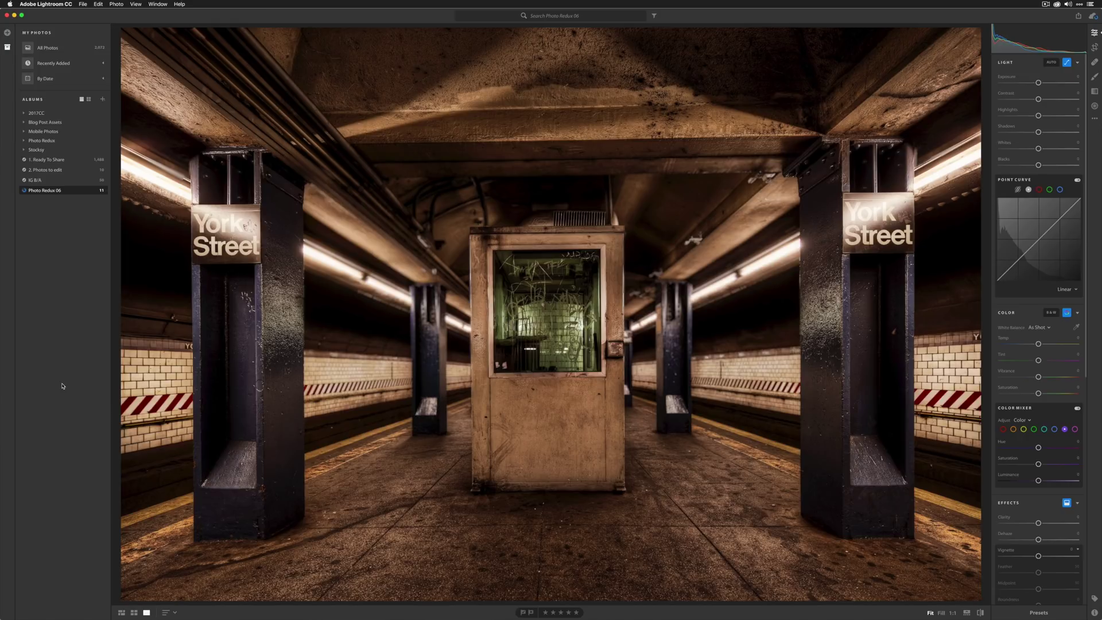
key(Right)
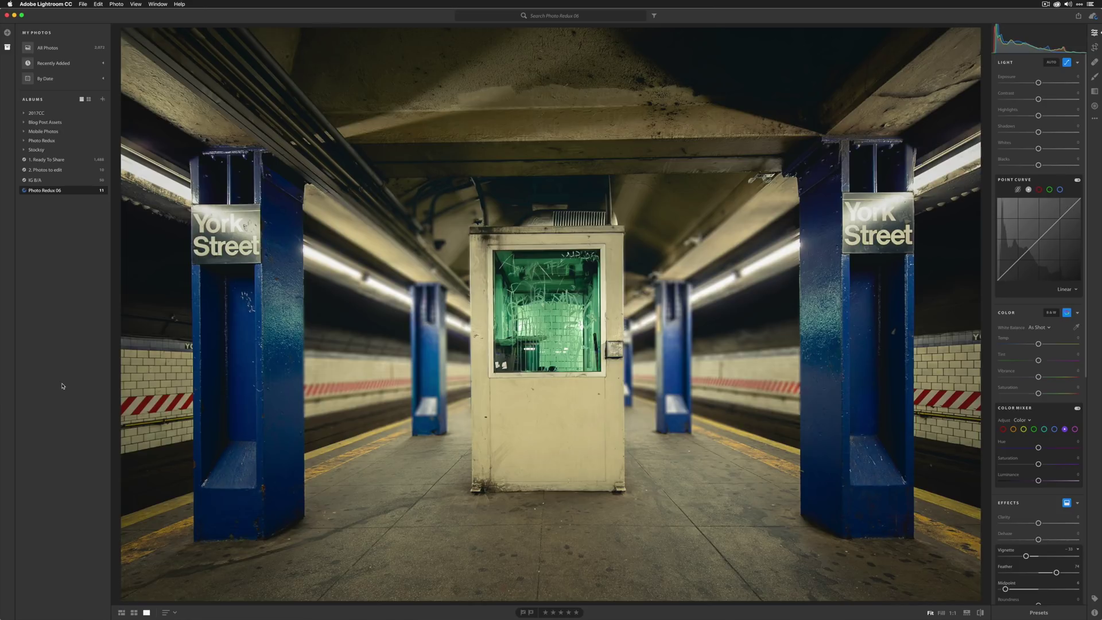
key(backslash)
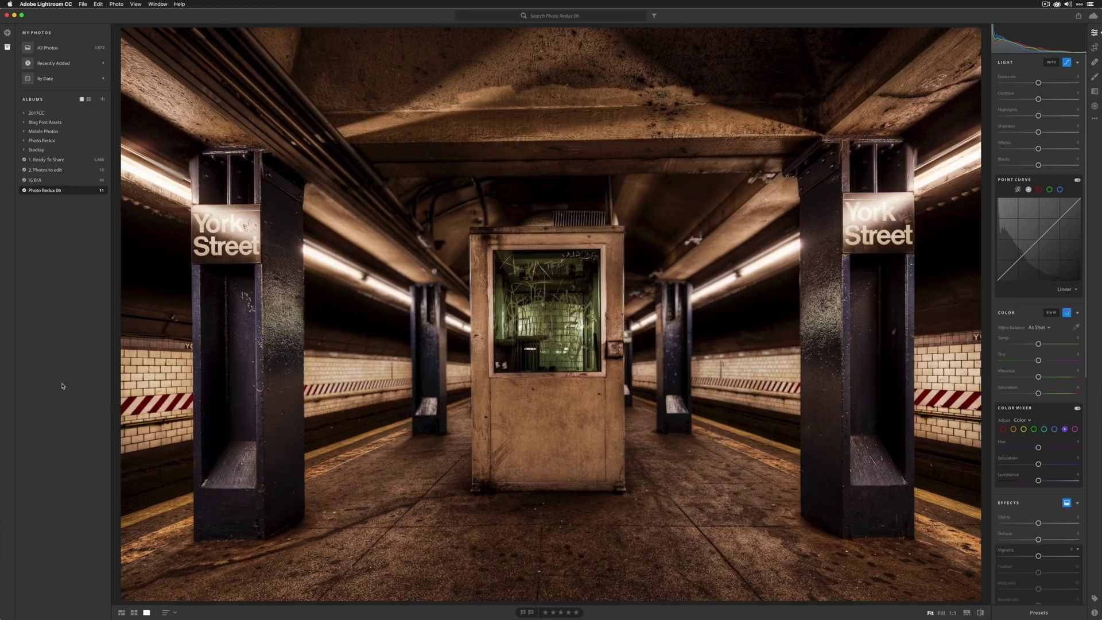
key(backslash)
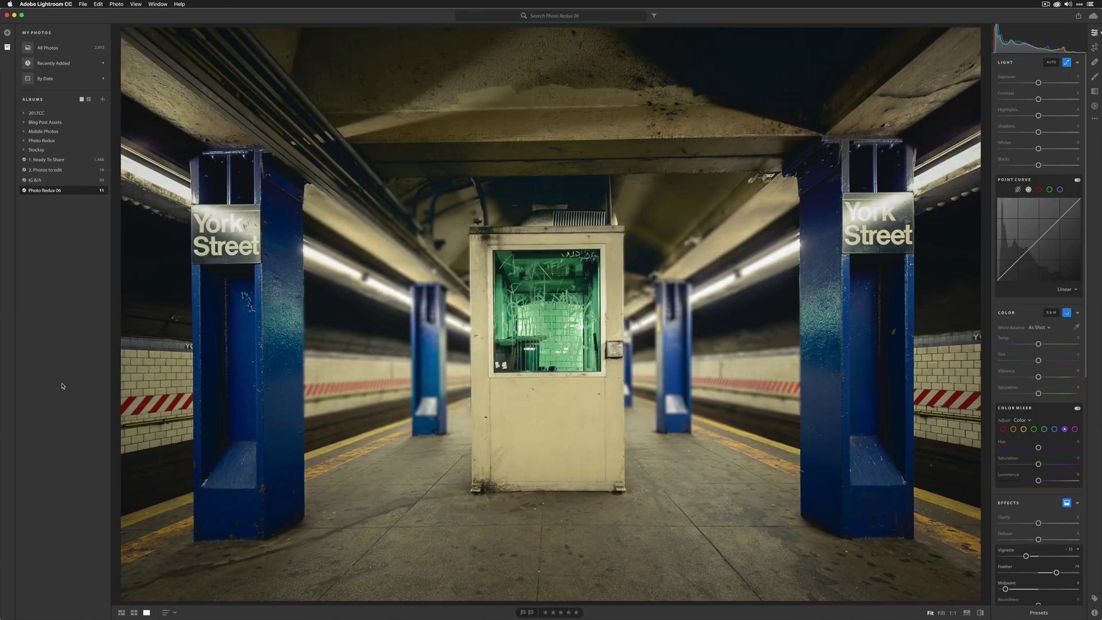